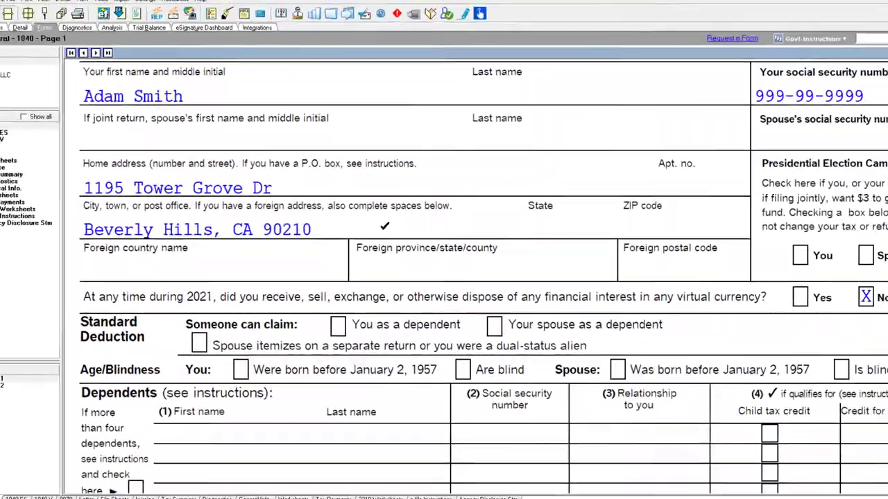
- Review Form 1040 page 1, switch to Excel, and link the Standard Deduction in C7 to the 12,550 Single/Married Filing Separate figure
scroll(444, 278, down, 10)
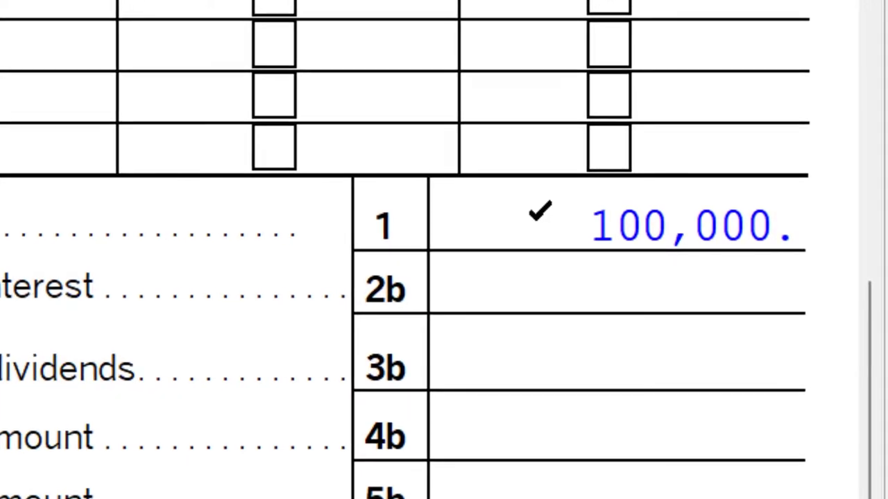
scroll(537, 215, down, 6)
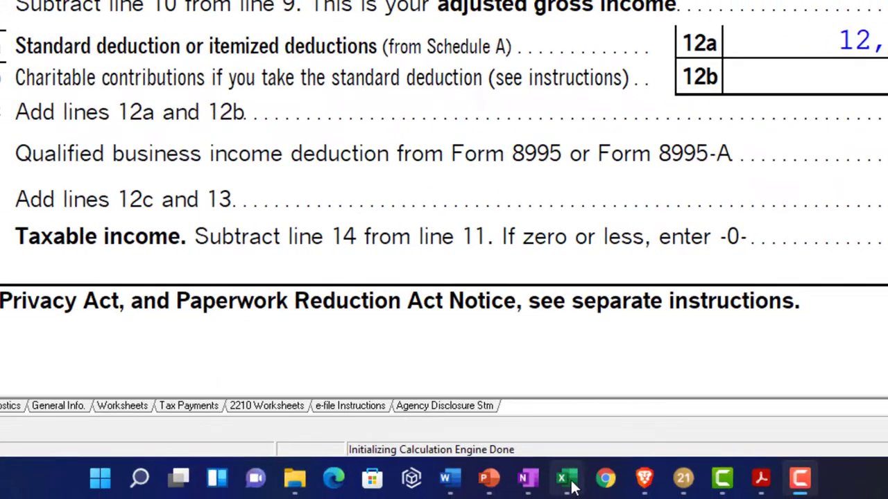
click(566, 480)
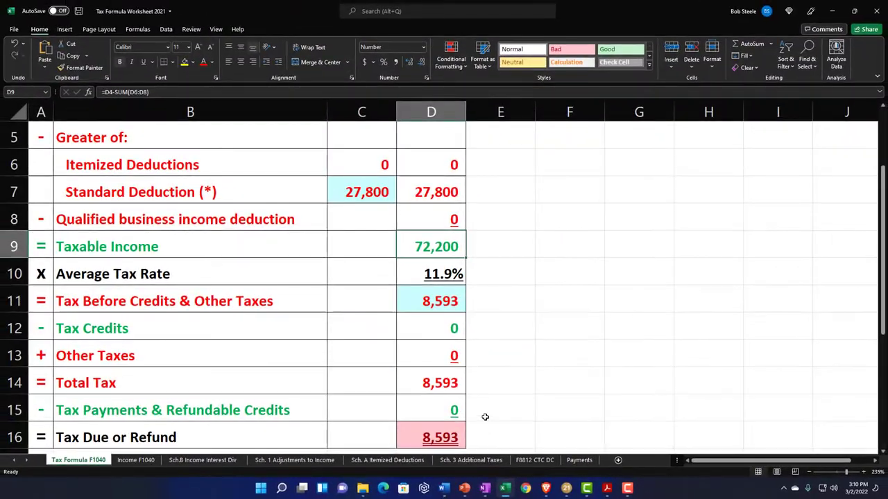
scroll(496, 392, up, 2)
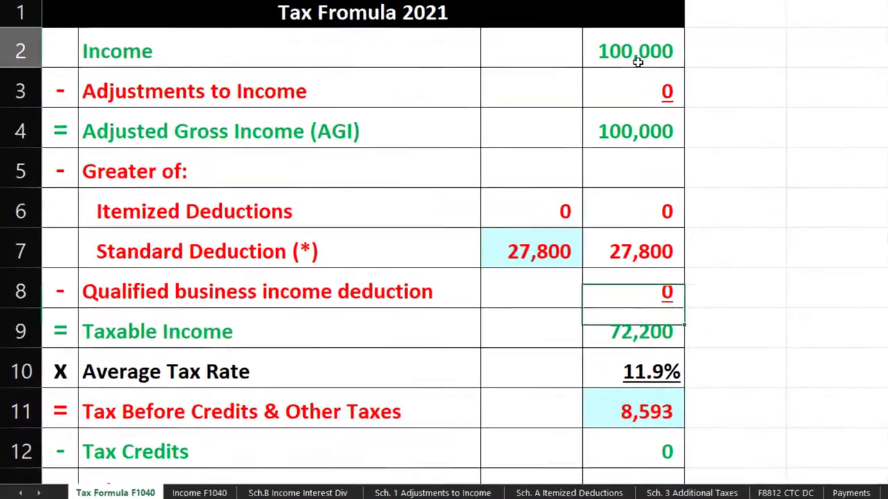
click(453, 156)
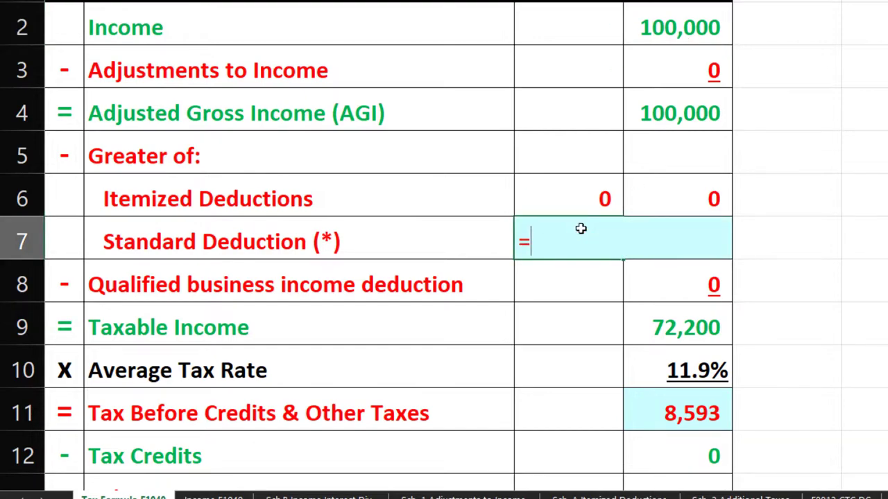
scroll(581, 229, down, 4)
click(561, 317)
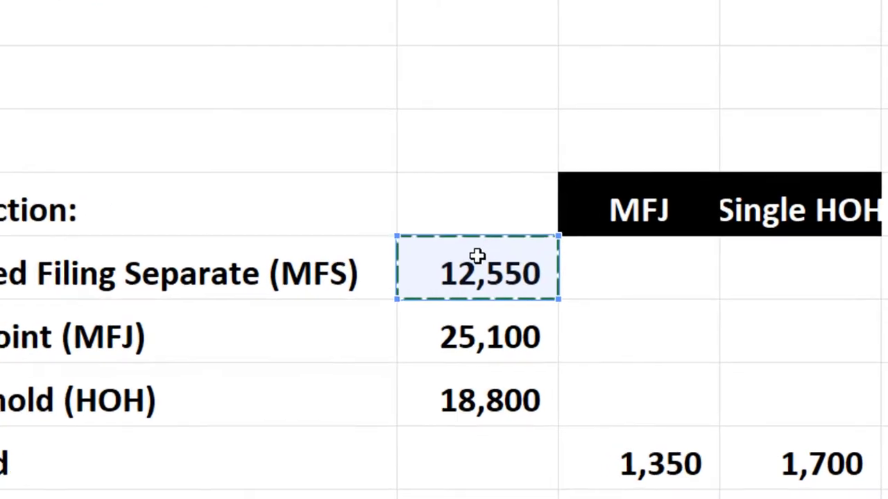
key(Return)
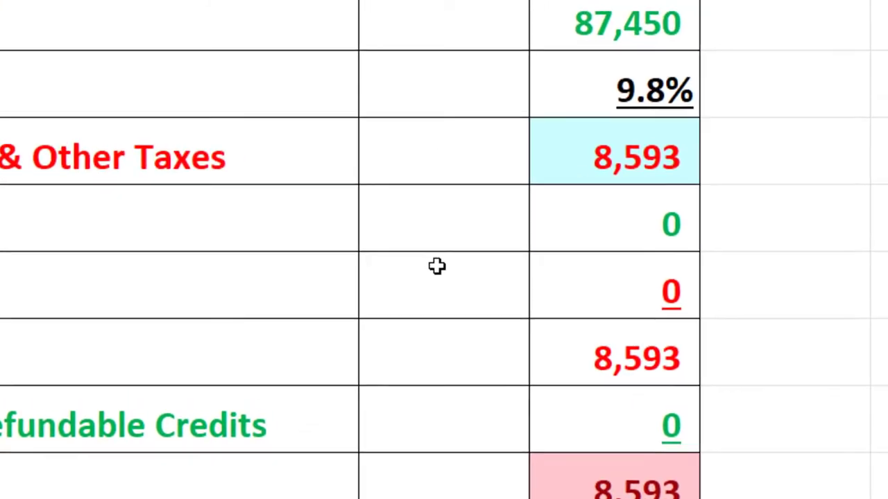
- Check the tax on Form 1040 page 2 in Lacerte and set the Excel worksheet's Tax Before Credits & Other Taxes to 15015
click(587, 158)
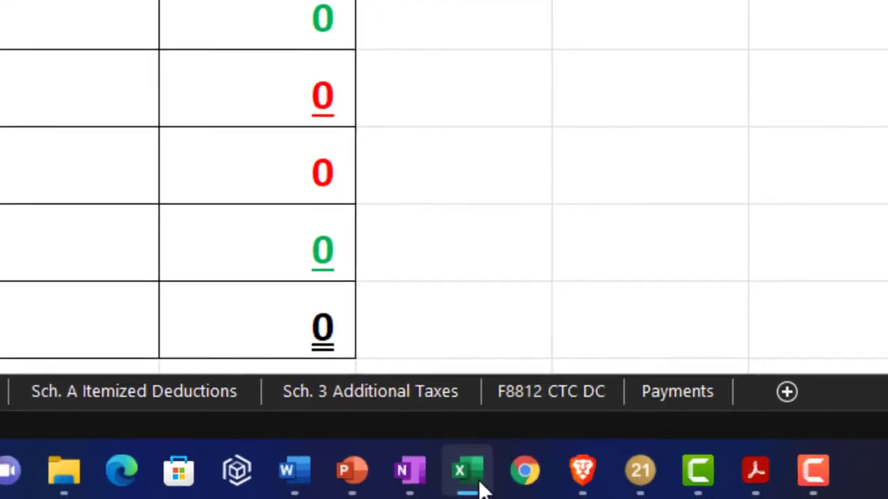
click(478, 489)
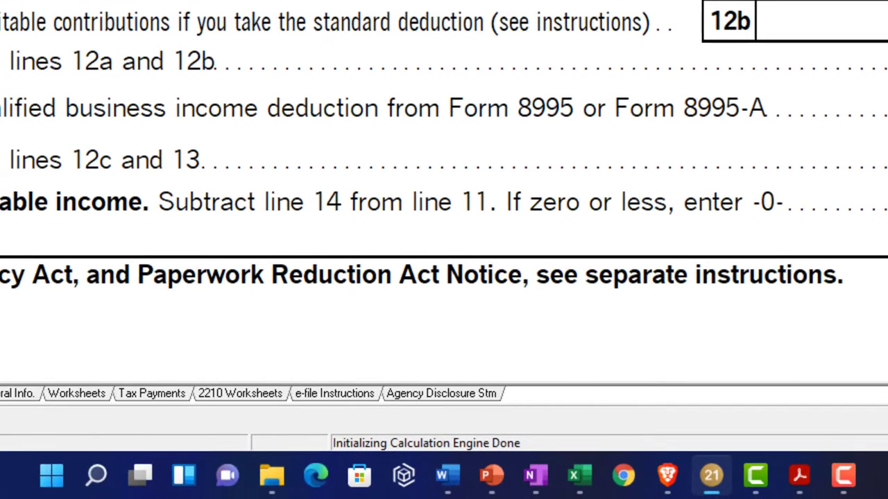
scroll(444, 209, down, 5)
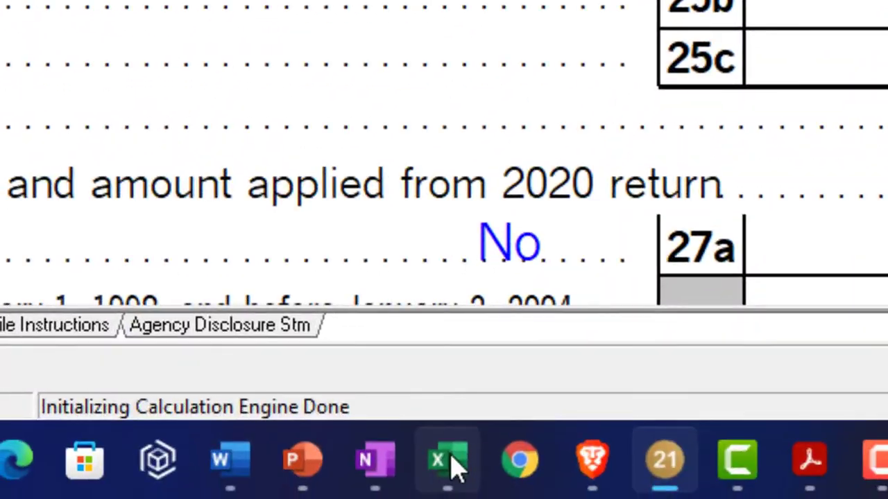
click(449, 466)
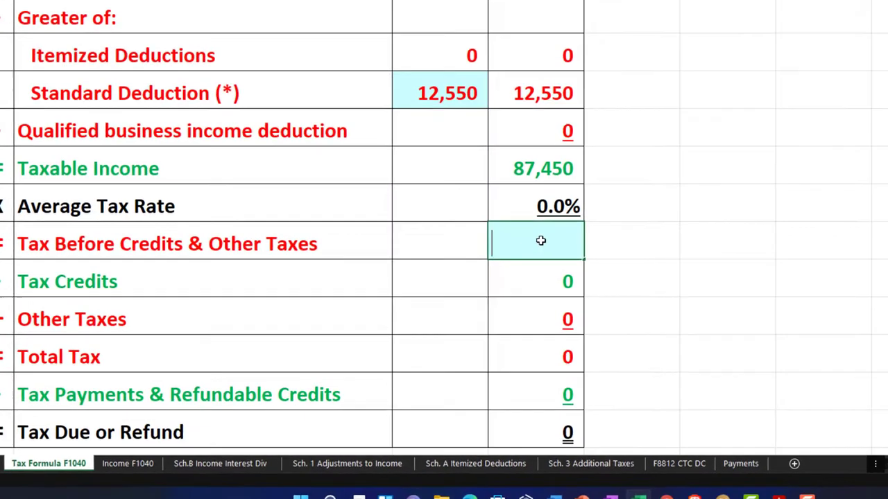
text(15015)
key(Return)
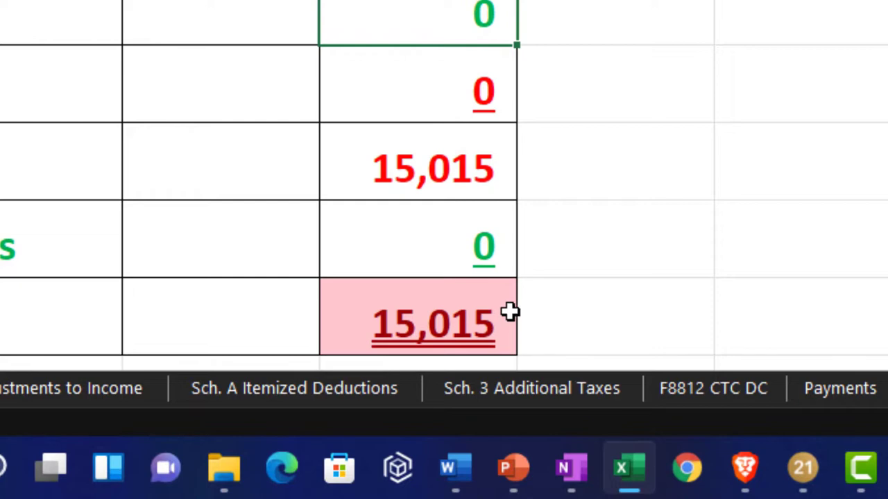
- Switch to Lacerte and open the client's dependent information for data entry
click(631, 478)
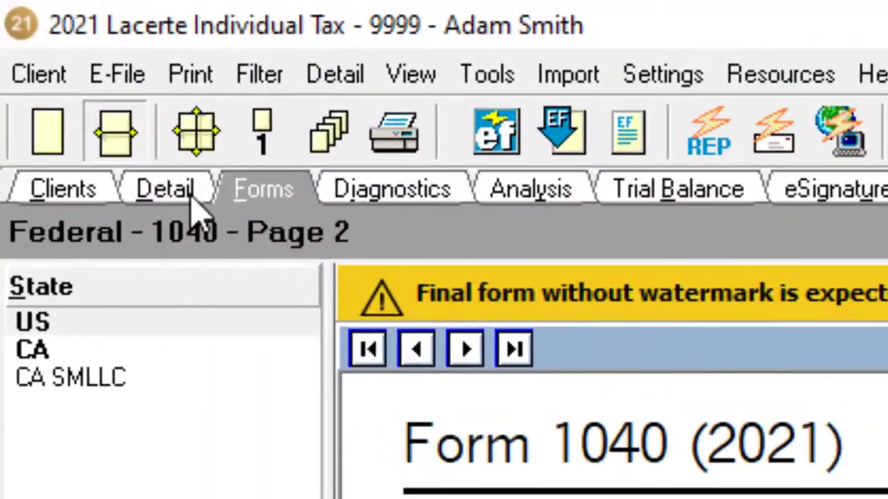
click(37, 41)
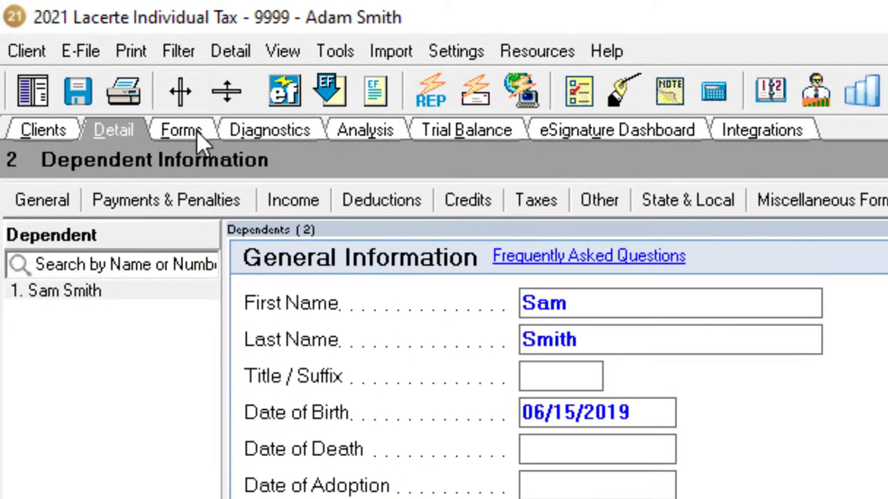
- Return to page 1 of Form 1040 and examine the filing status, dependents, income and standard deduction lines
click(77, 54)
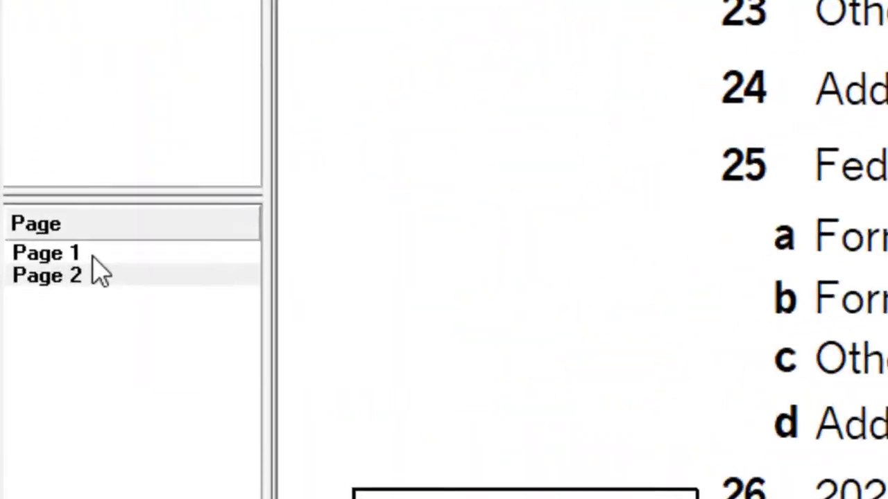
click(21, 405)
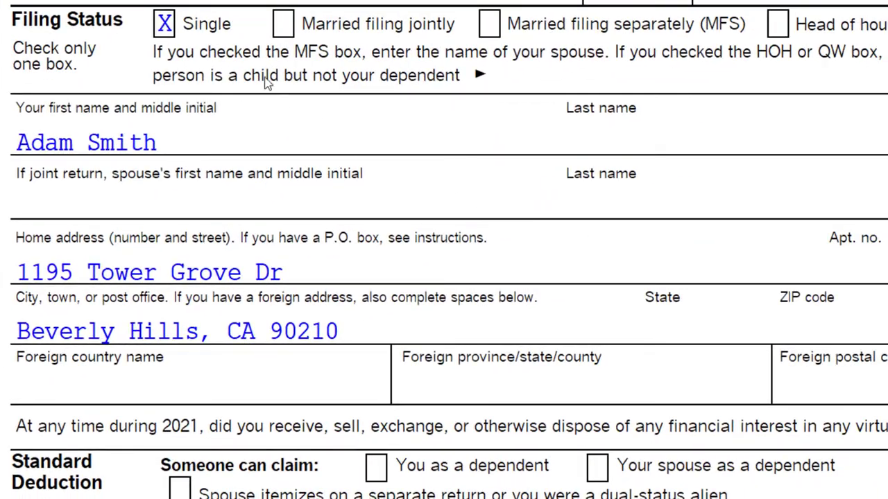
scroll(255, 73, down, 5)
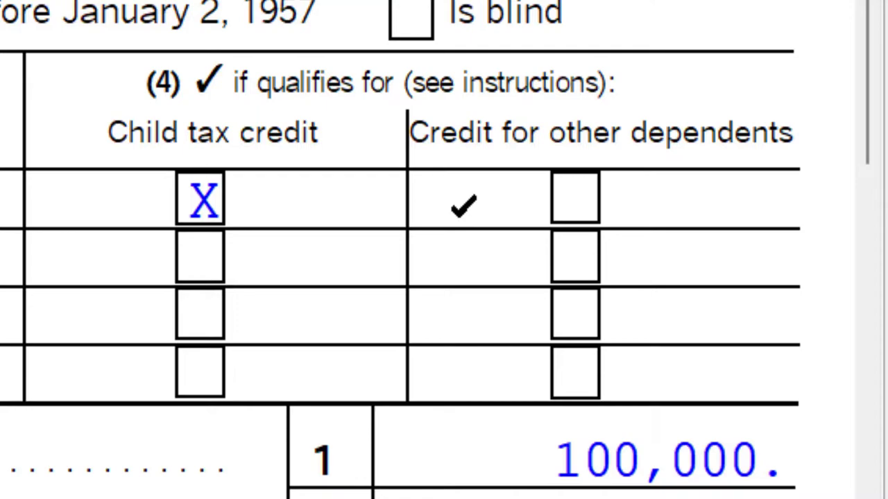
scroll(464, 206, down, 10)
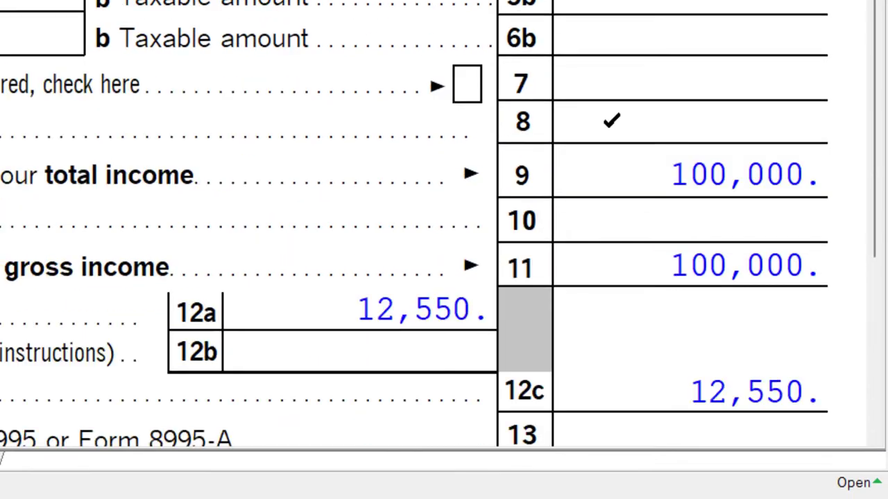
scroll(611, 121, down, 5)
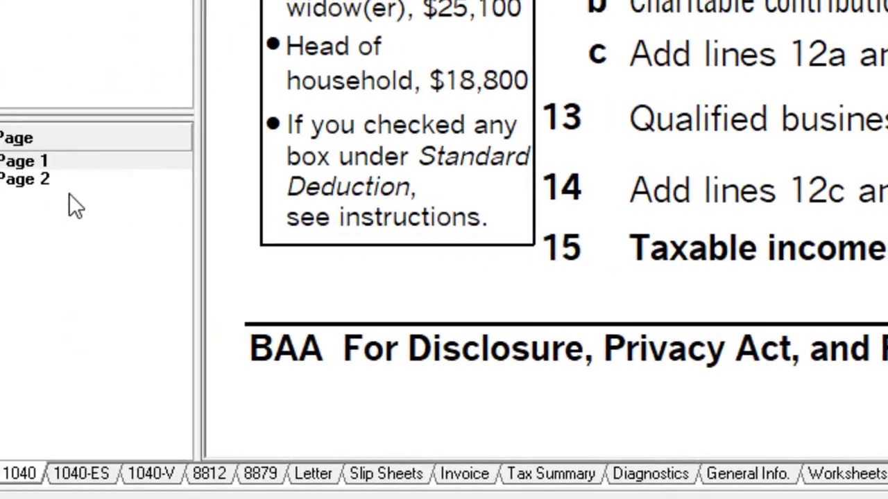
- Examine page 2 of Form 1040 from the tax on line 16 down to the child tax credit on line 28
click(67, 189)
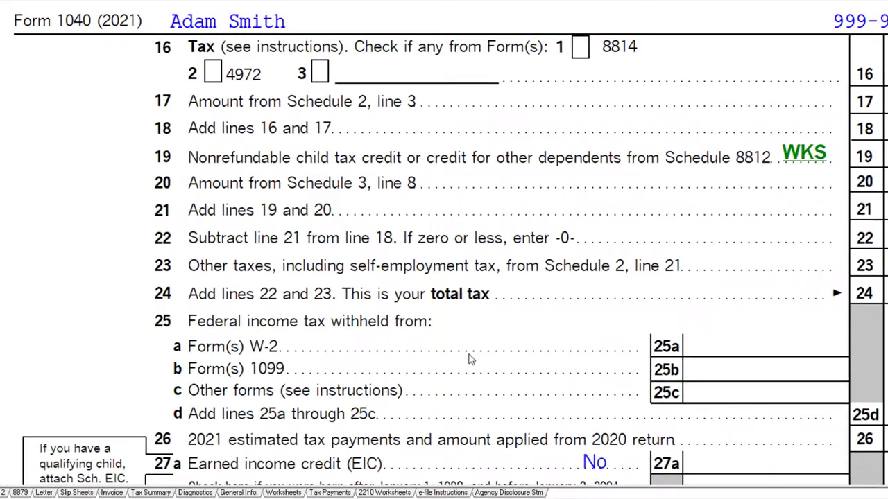
scroll(469, 358, down, 2)
scroll(470, 357, down, 3)
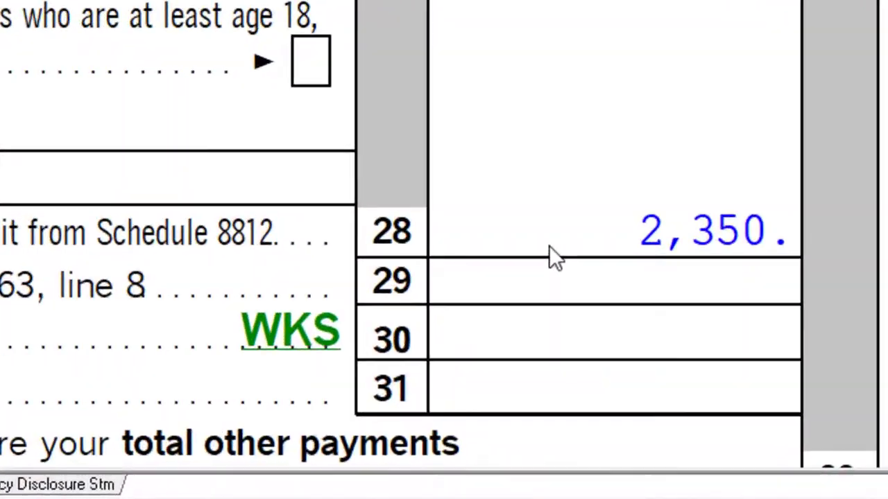
- Open Schedule 8812 from line 28 and examine its Part I-A child tax credit calculation
click(549, 246)
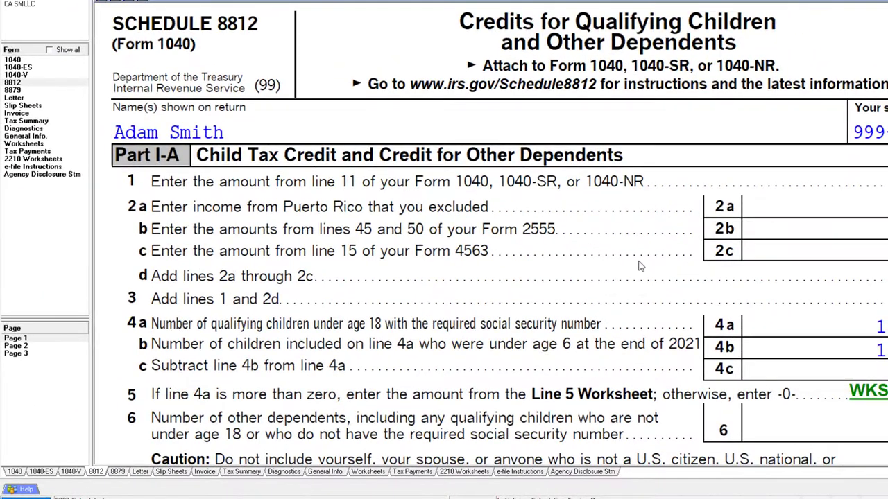
scroll(640, 266, down, 8)
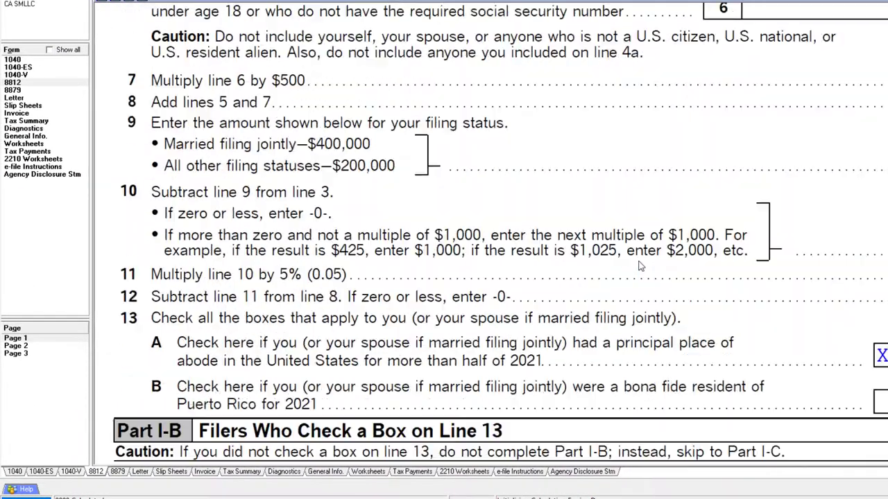
scroll(639, 265, up, 10)
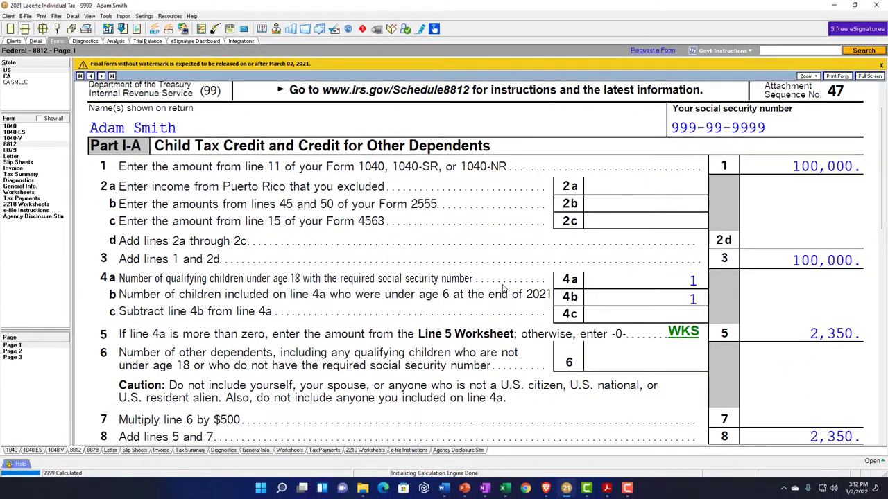
scroll(503, 290, up, 1)
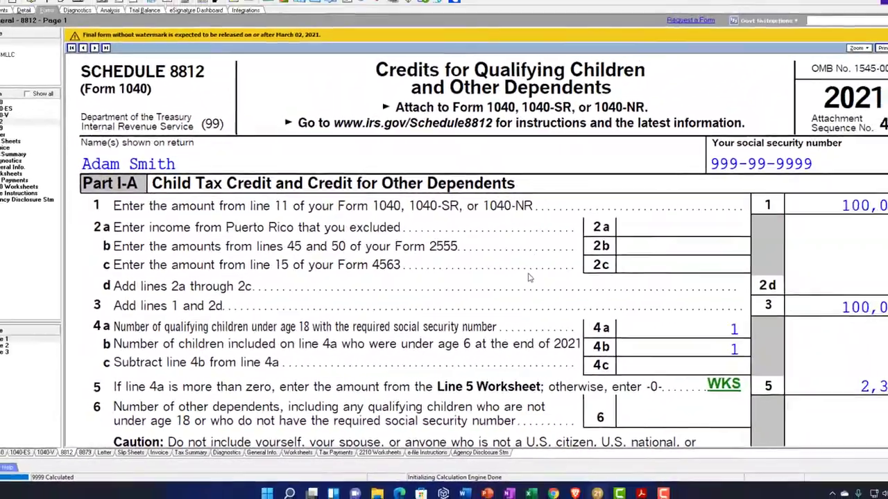
scroll(503, 288, down, 5)
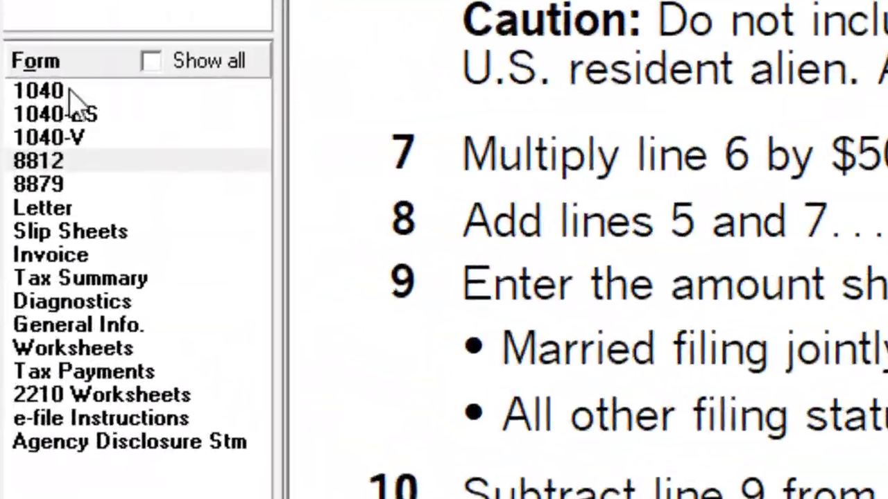
- Return to page 1 of Form 1040 and open the input details behind the listed dependent
click(15, 125)
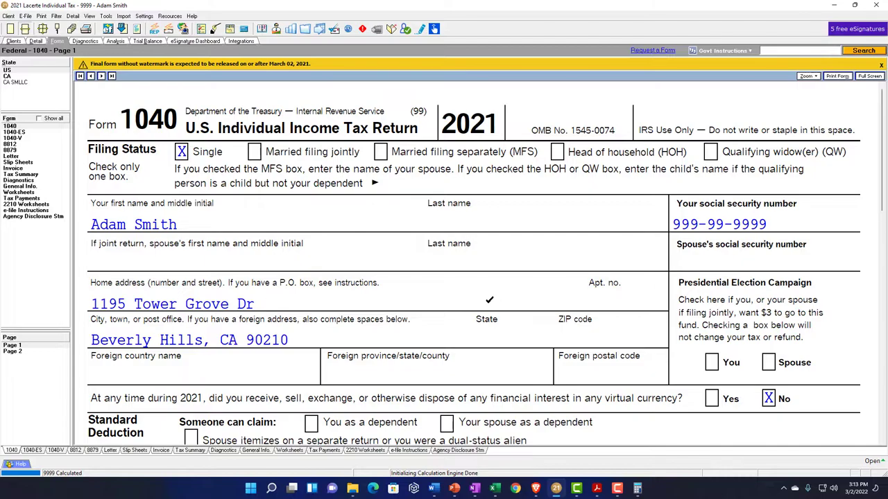
scroll(753, 314, down, 6)
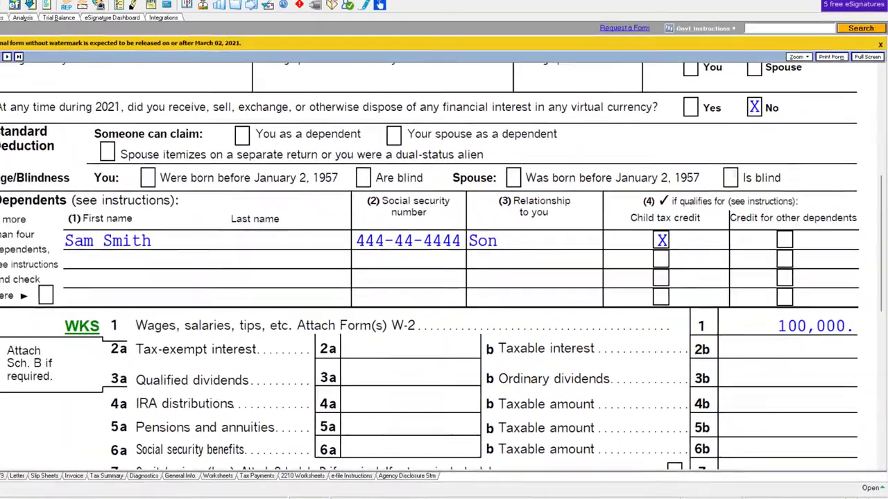
double_click(356, 81)
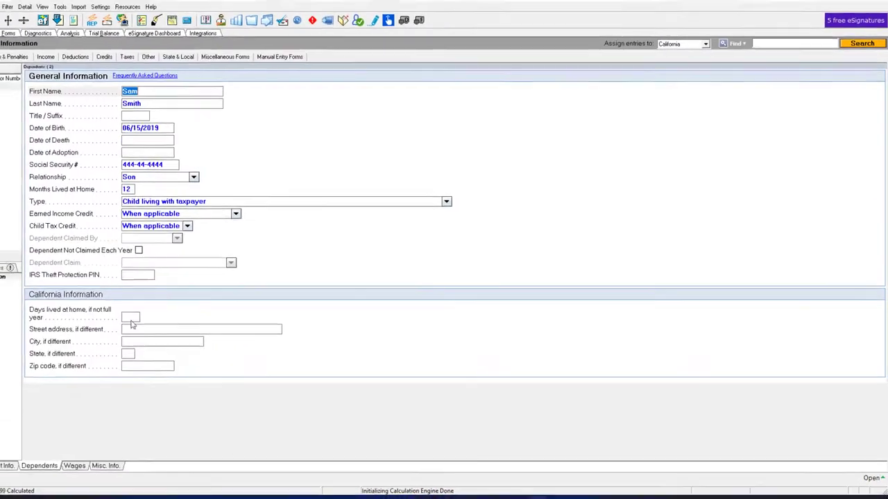
- Open the client information and set the filing status to Married filing jointly
click(55, 449)
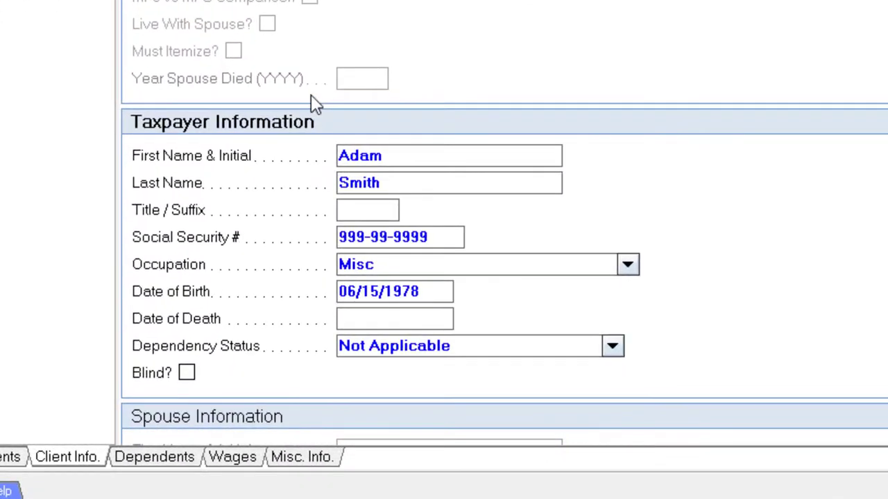
scroll(314, 104, down, 5)
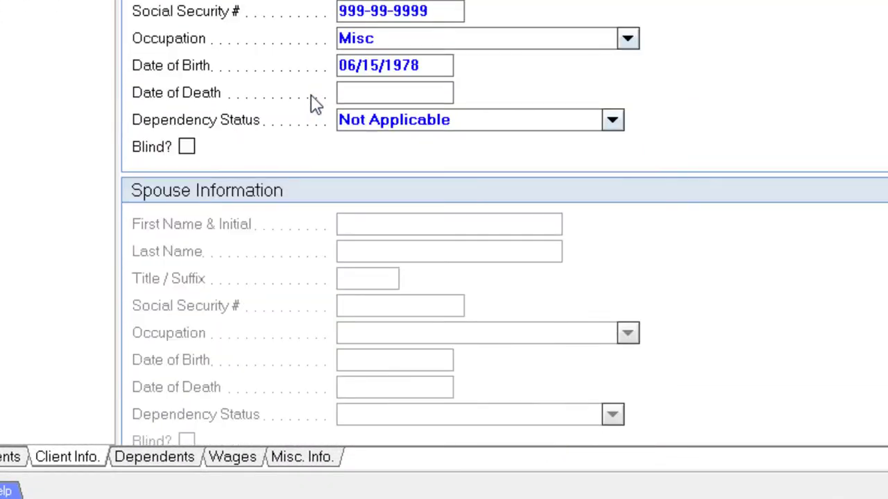
scroll(313, 103, down, 3)
scroll(373, 61, up, 15)
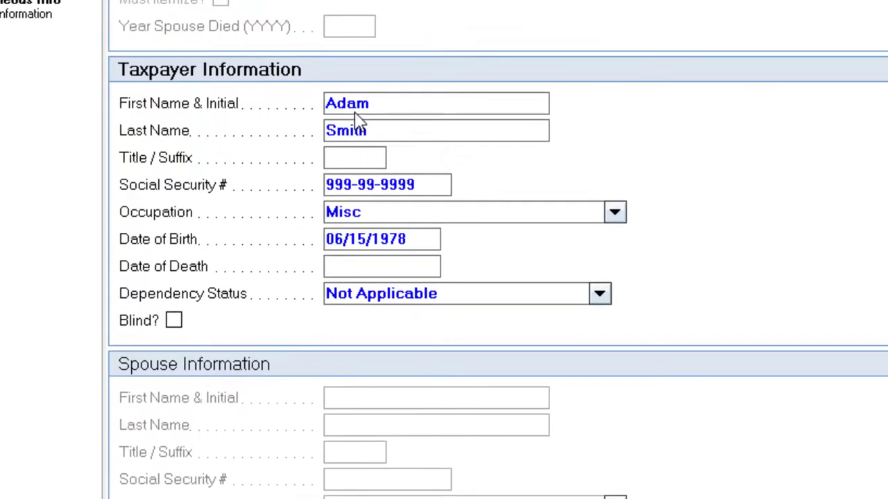
click(588, 134)
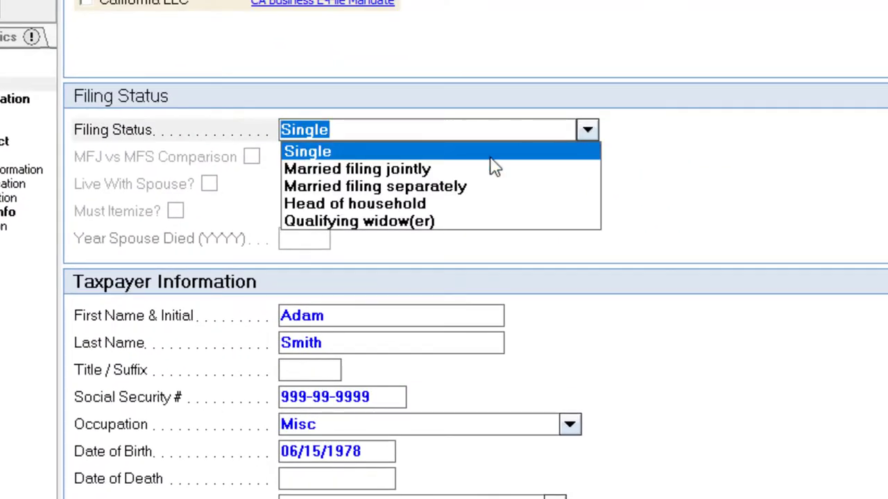
click(445, 176)
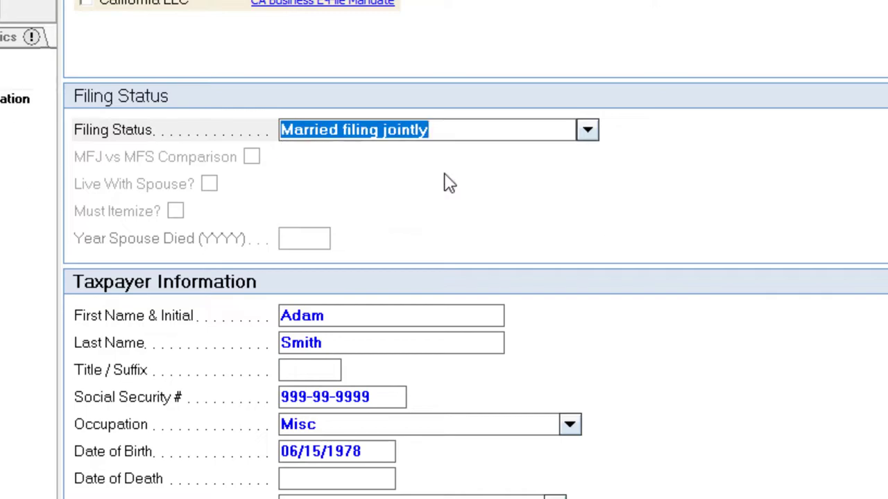
scroll(390, 316, down, 1)
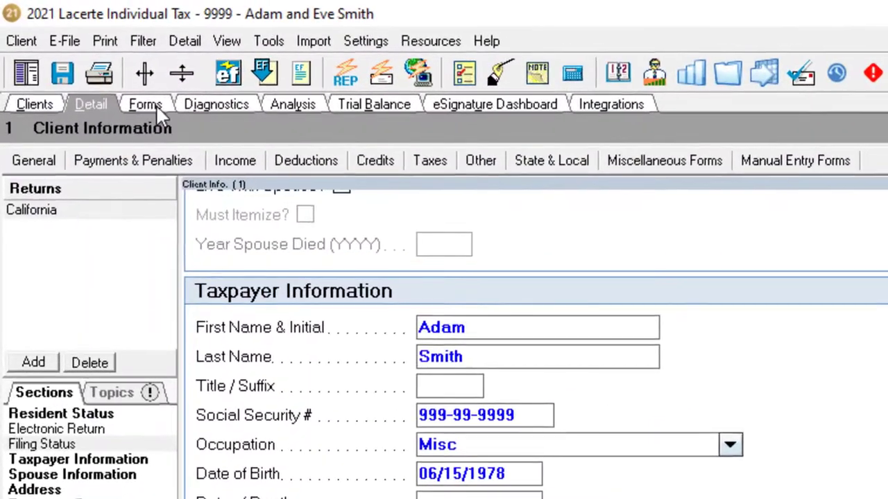
- Open the return's forms and examine page 1 of Form 1040 from the filing status down to taxable income on line 15
click(57, 41)
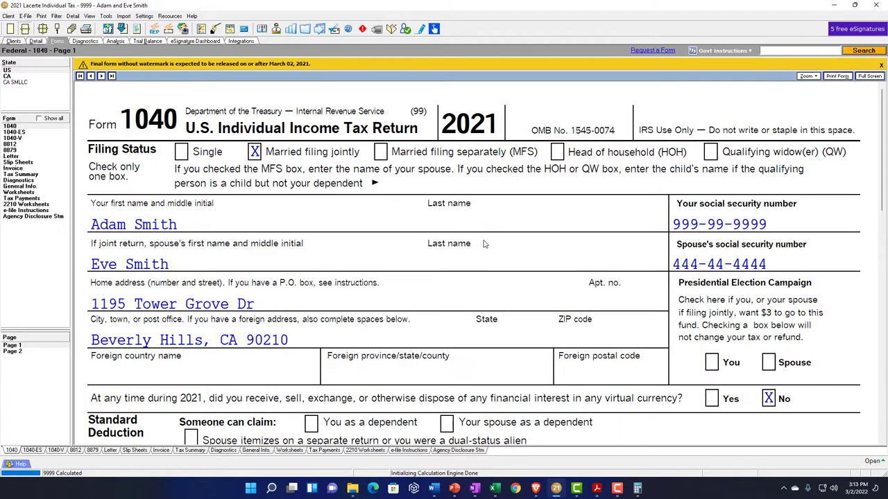
scroll(362, 182, down, 5)
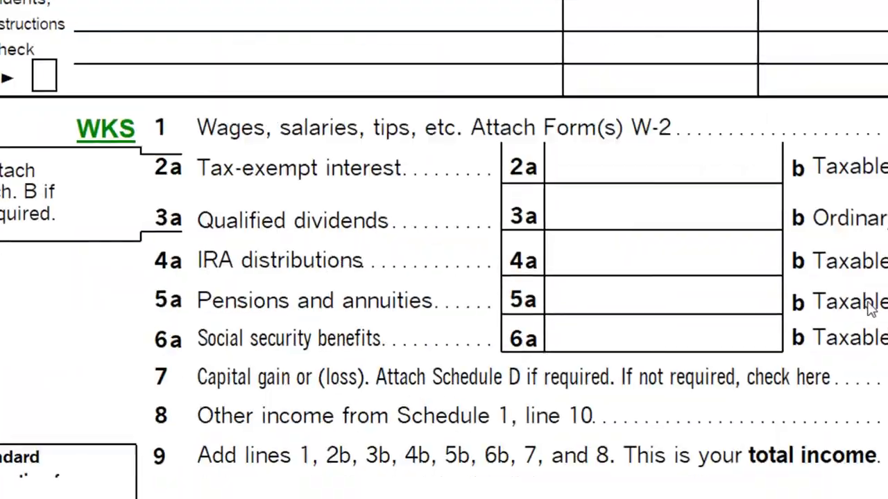
scroll(444, 209, down, 3)
scroll(444, 208, down, 3)
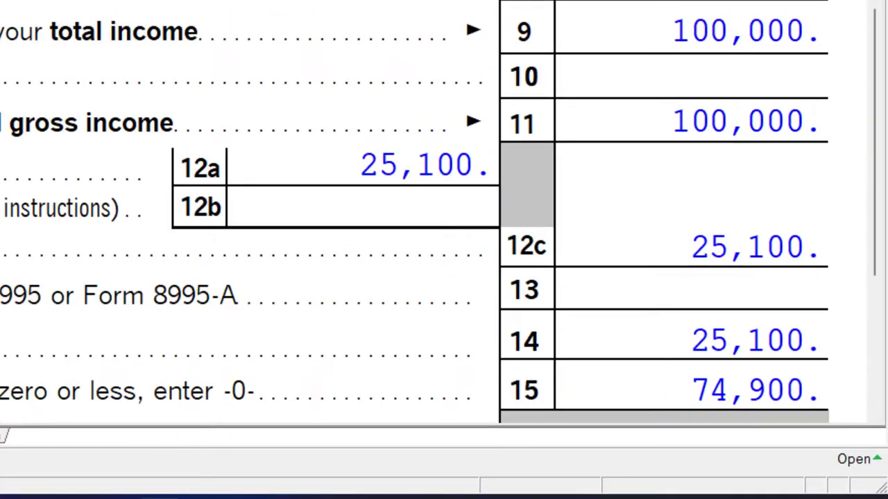
scroll(386, 134, down, 3)
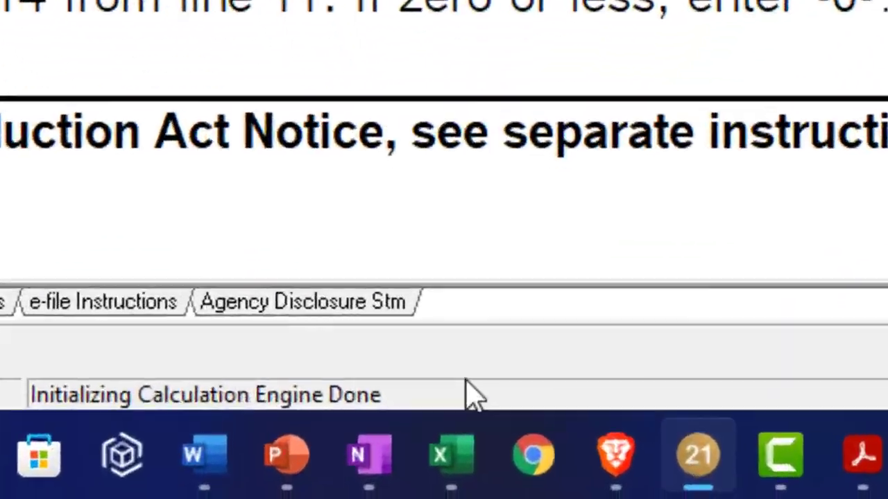
- Switch to the Excel tax worksheet and link the Standard Deduction in C7 to the Married filing Joint (MFJ) amount
click(473, 497)
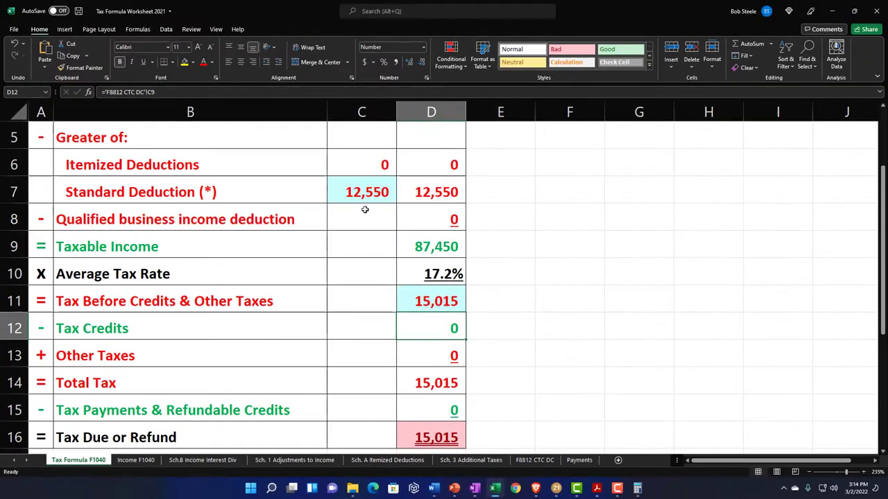
click(363, 197)
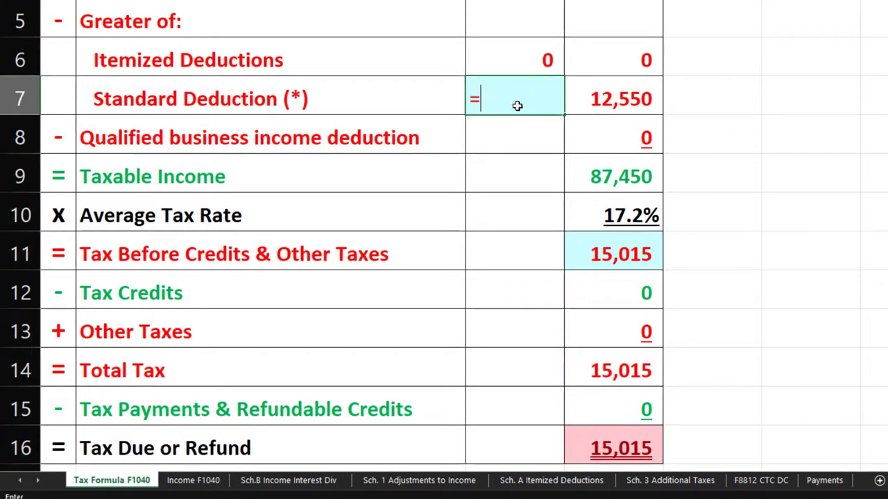
text(=)
key(Down)
key(Down)
key(Down)
key(Down)
key(Down)
key(Down)
key(Down)
key(Down)
key(Down)
key(Down)
key(Down)
key(Down)
key(Down)
key(Down)
key(Down)
key(Down)
key(Down)
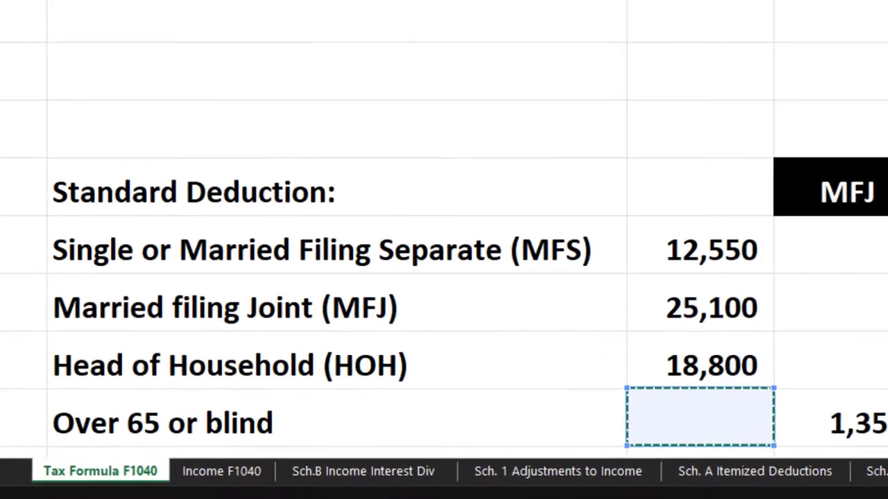
key(Up)
key(Up)
key(Return)
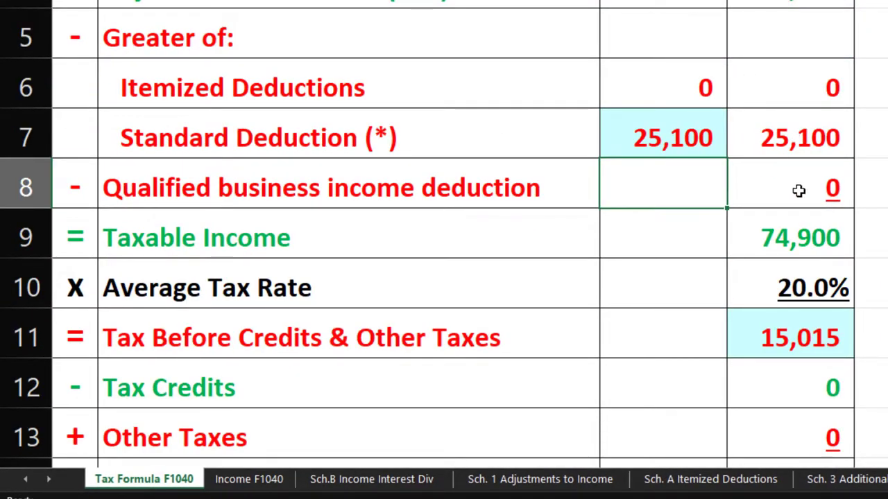
- Replace the worksheet's Tax Before Credits & Other Taxes with 8593, taken from line 16 on page 2 of Form 1040 in Lacerte
click(802, 234)
click(818, 337)
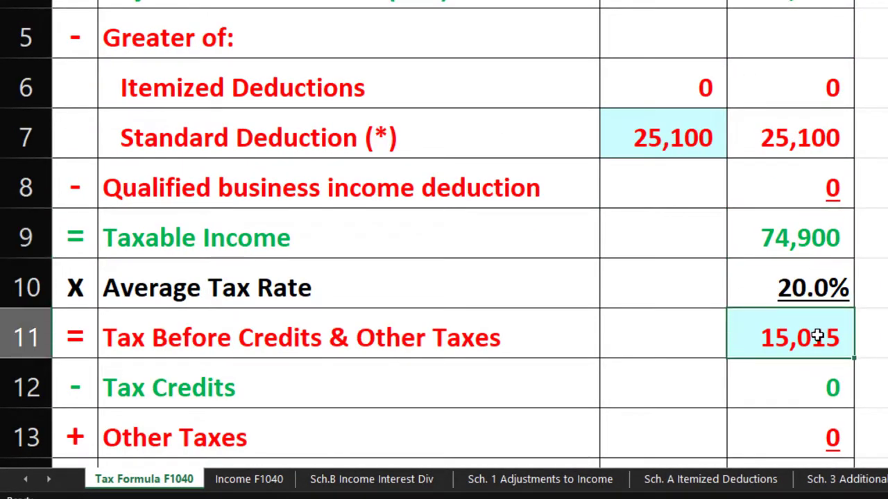
key(Delete)
click(784, 231)
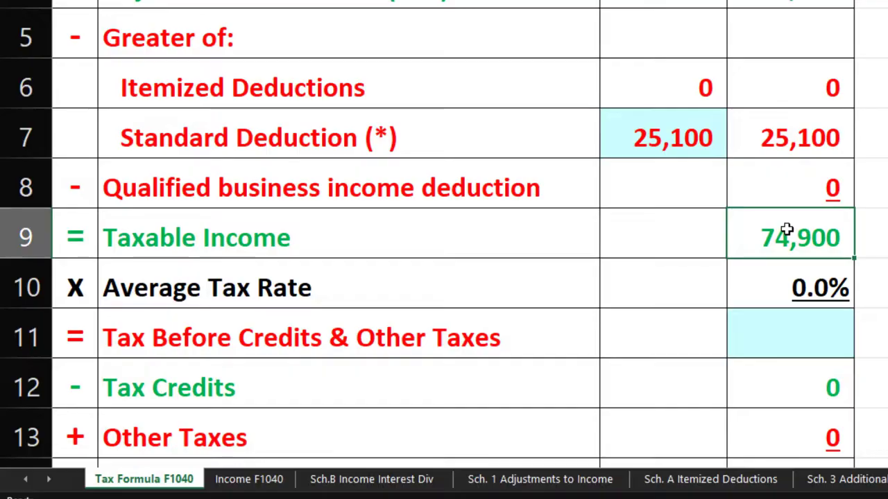
key(alt+Tab)
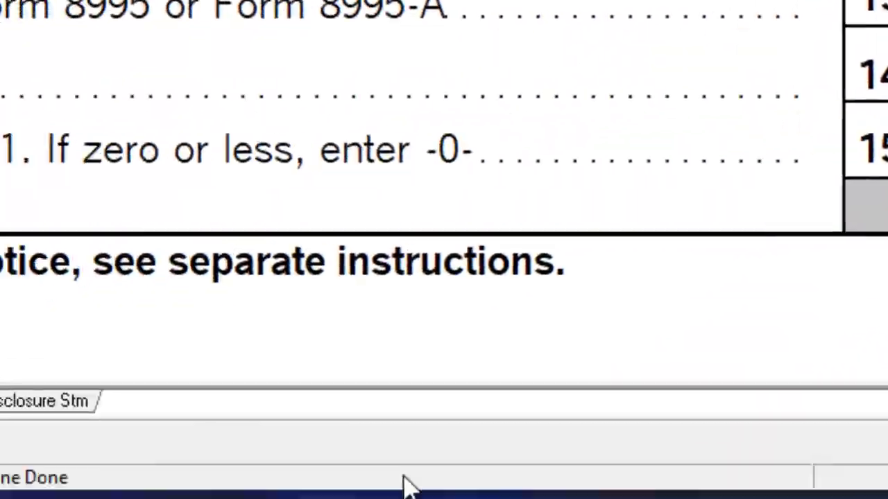
click(305, 468)
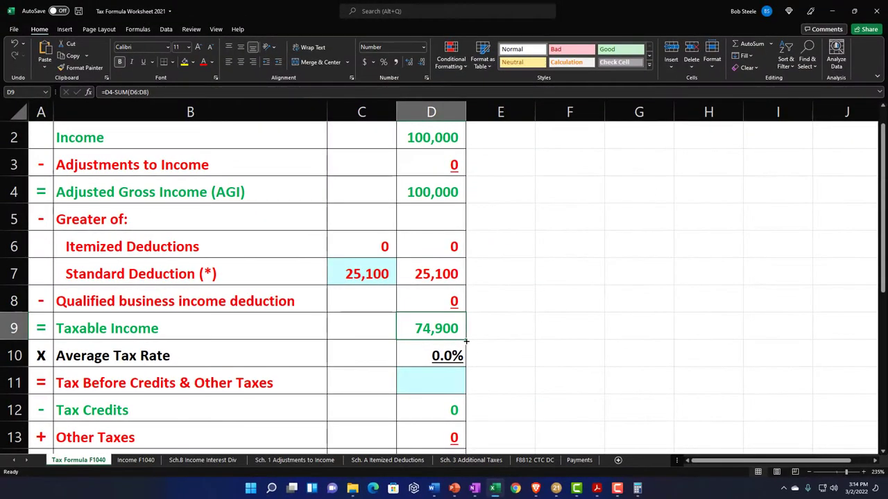
click(495, 488)
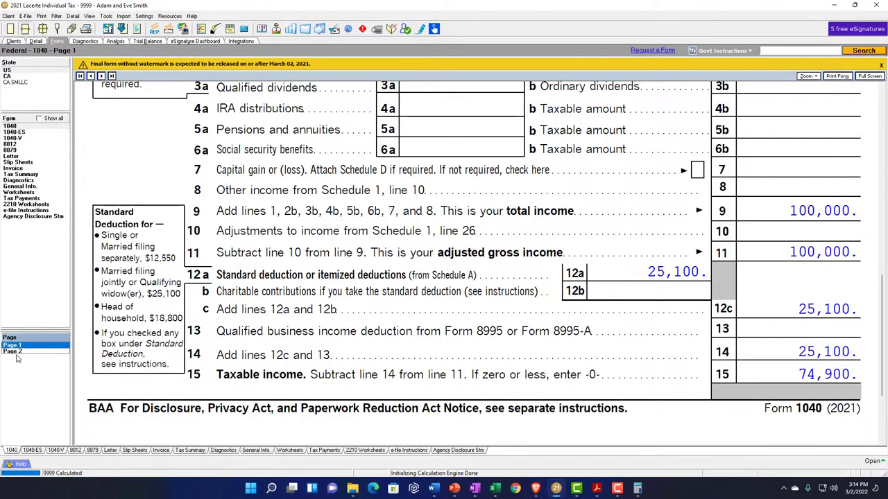
click(15, 353)
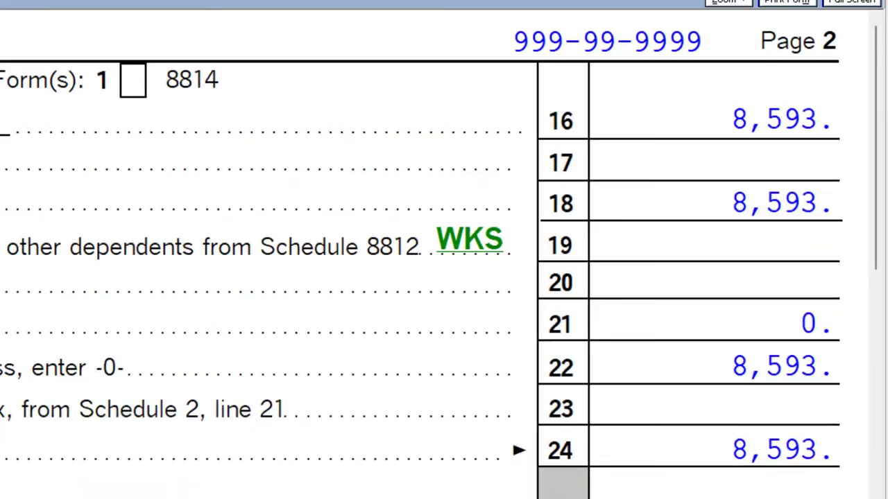
click(494, 489)
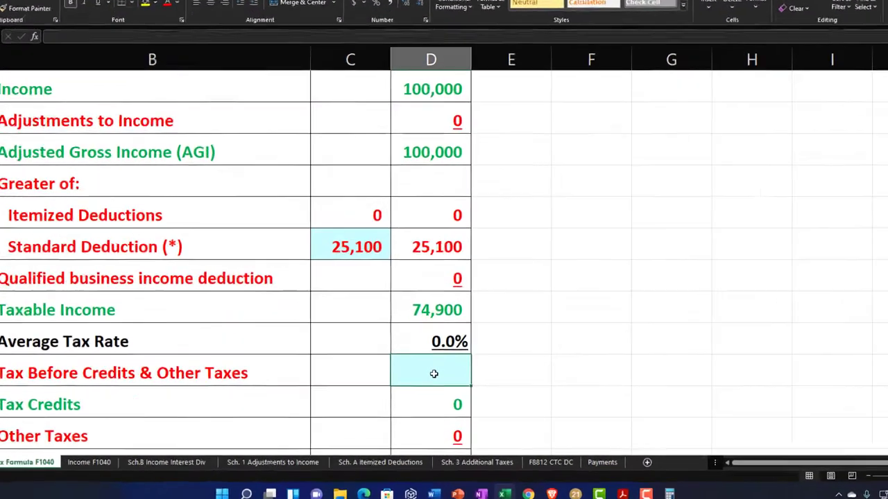
text(8593)
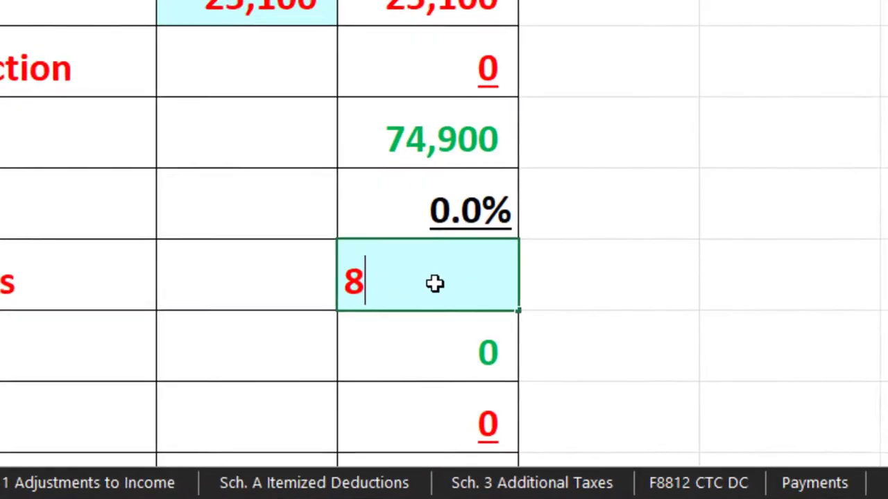
key(Return)
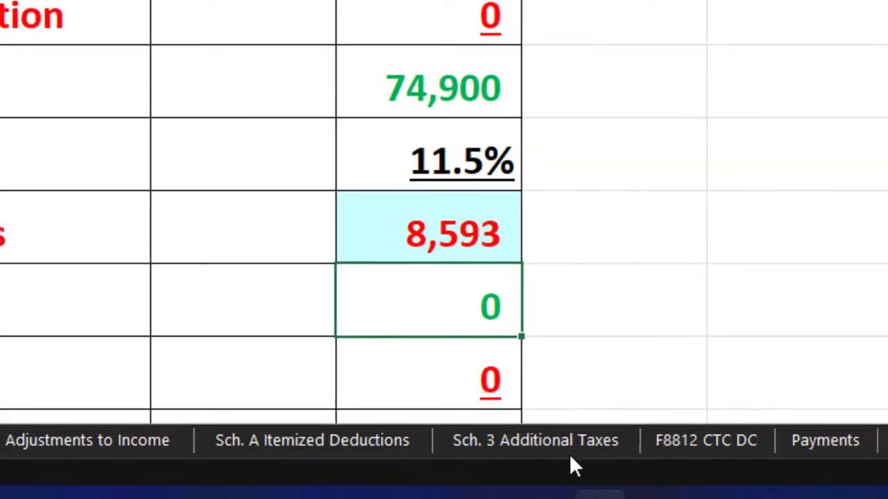
- Switch back to Lacerte and examine page 2 of Form 1040 from total tax through the refundable child tax credit and total payments
click(587, 476)
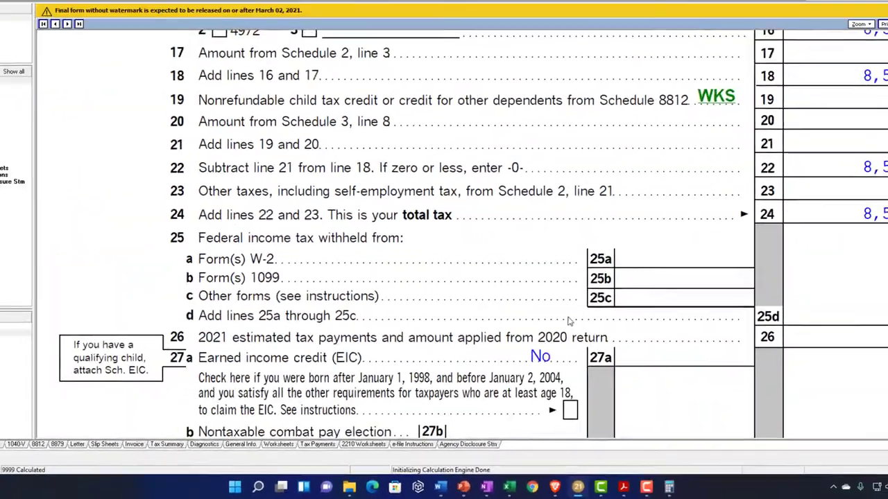
scroll(567, 320, down, 5)
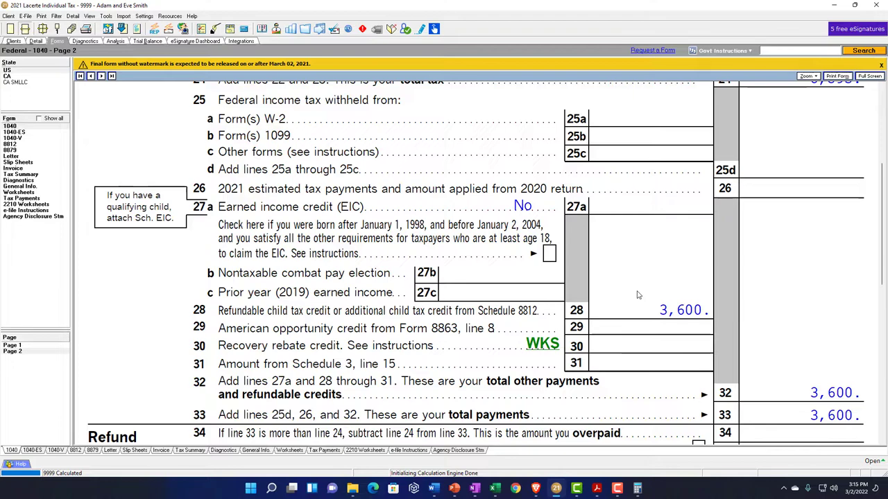
scroll(638, 295, up, 5)
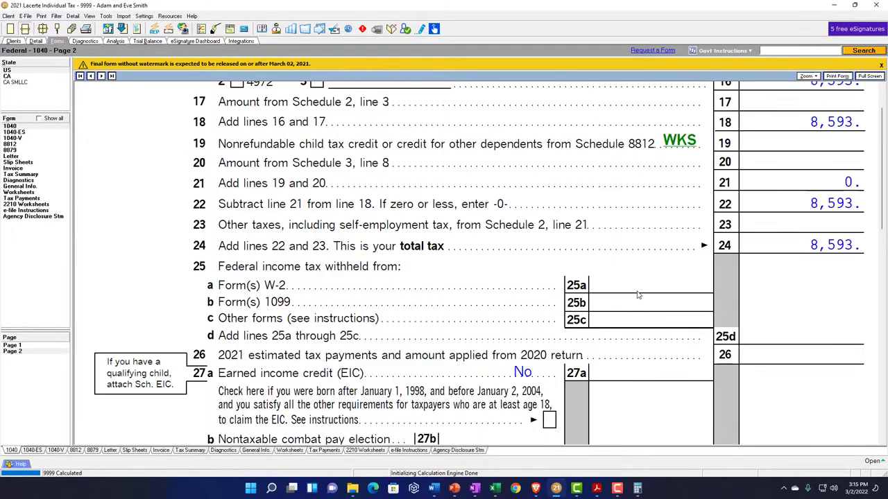
- Examine the filing status and the two listed dependents on page 1 of Form 1040
scroll(638, 295, up, 10)
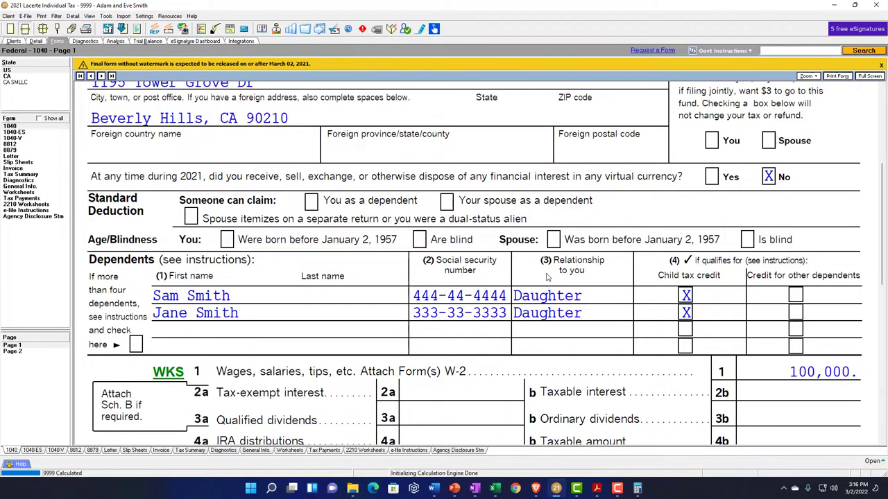
scroll(469, 275, up, 8)
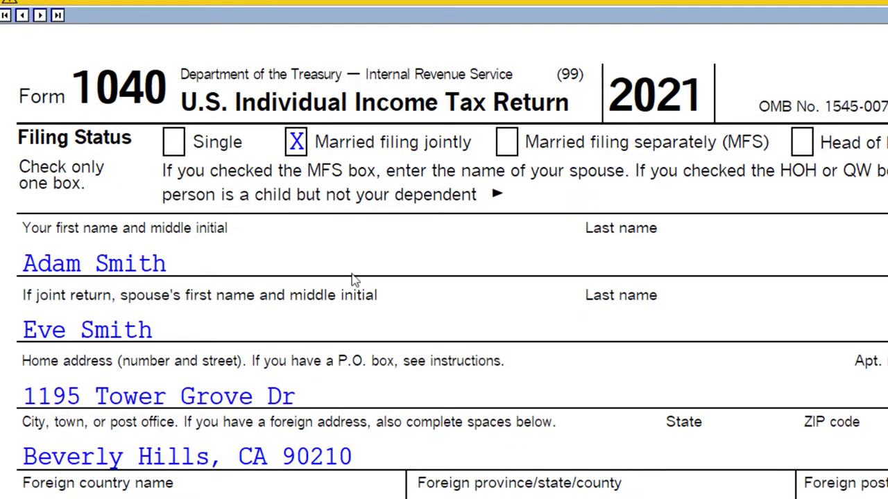
scroll(354, 279, down, 3)
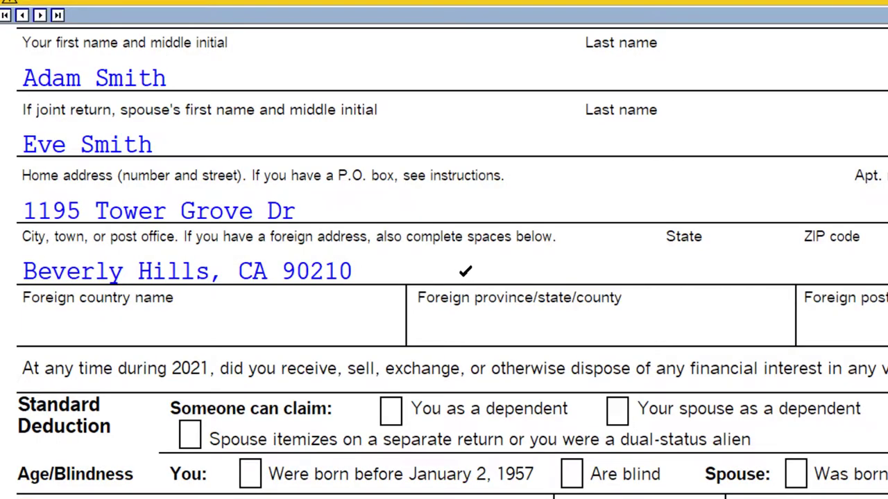
scroll(465, 271, down, 5)
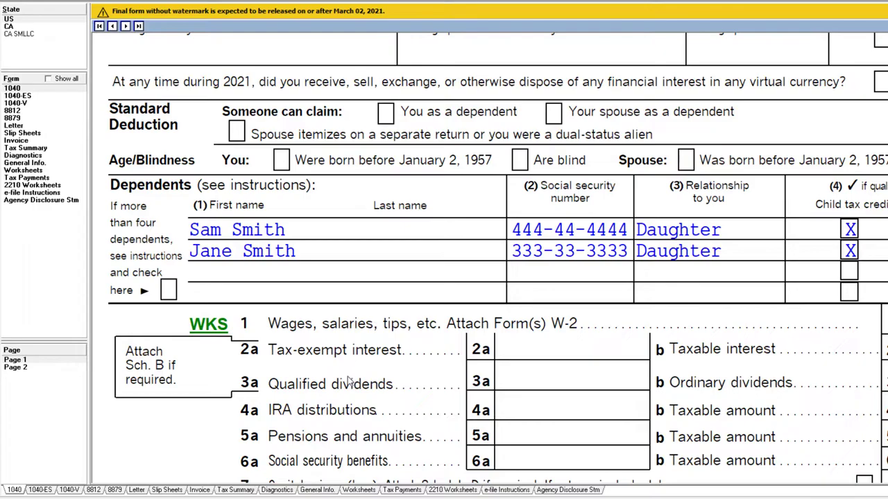
- Check the credit lines on page 2 of Form 1040, and review the single dependent and filing status on page 1
click(30, 373)
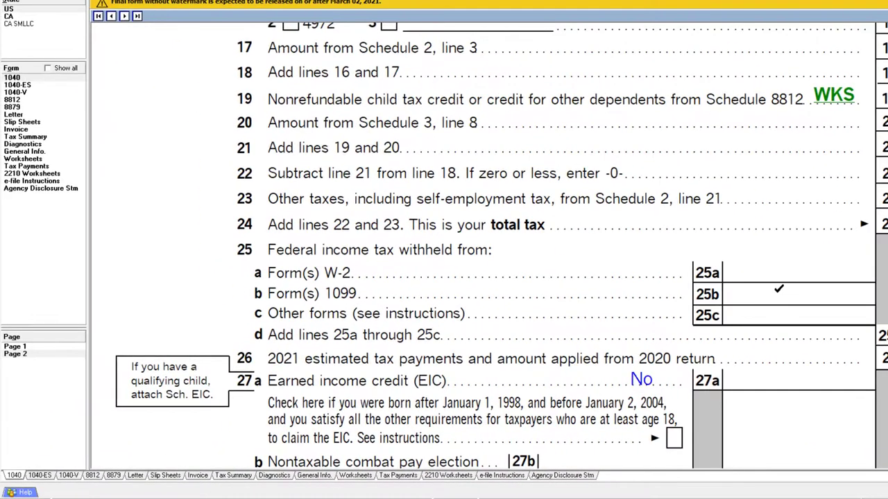
scroll(486, 242, up, 5)
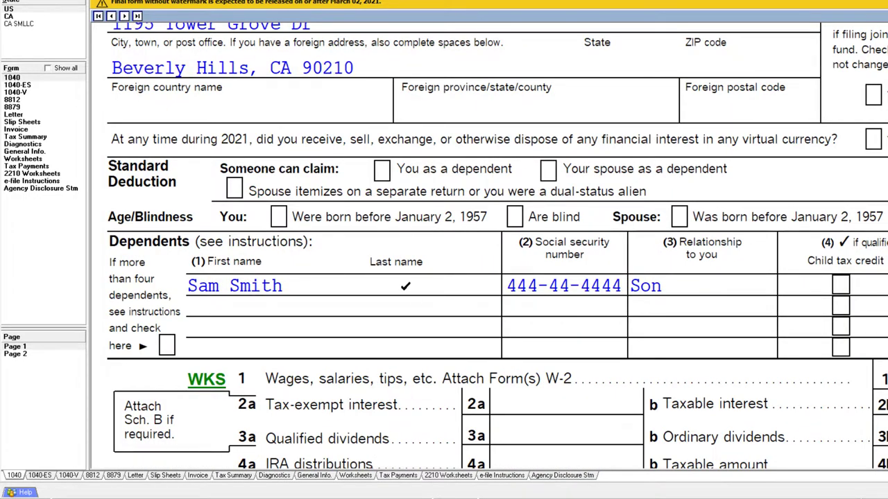
scroll(371, 299, up, 5)
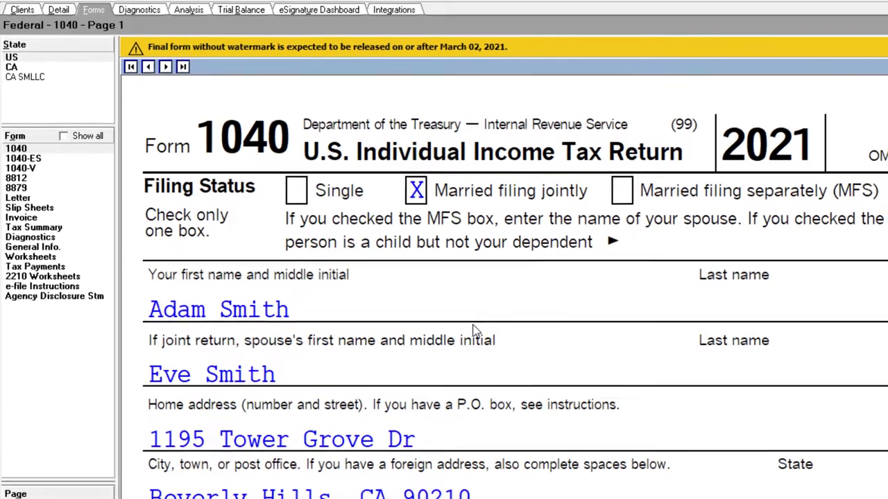
- Examine lines 16 through 27 on page 2 of Form 1040, including the nonrefundable child tax credit on line 19
scroll(475, 331, down, 4)
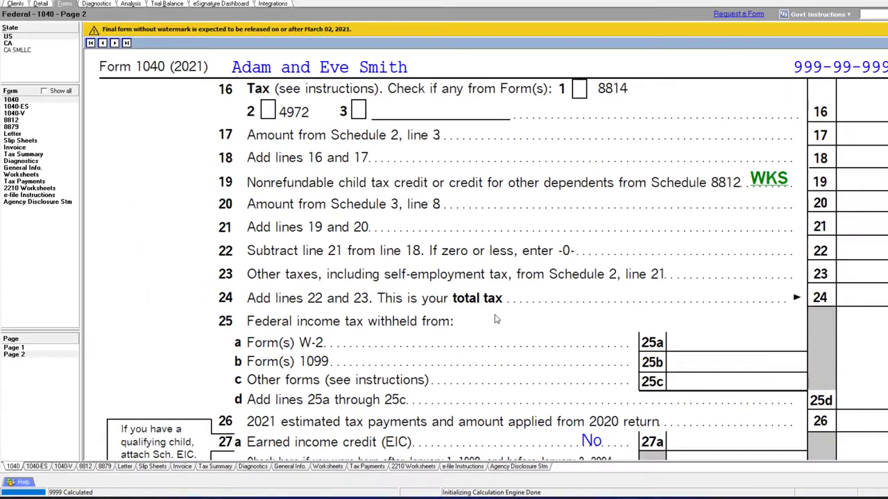
scroll(495, 319, down, 2)
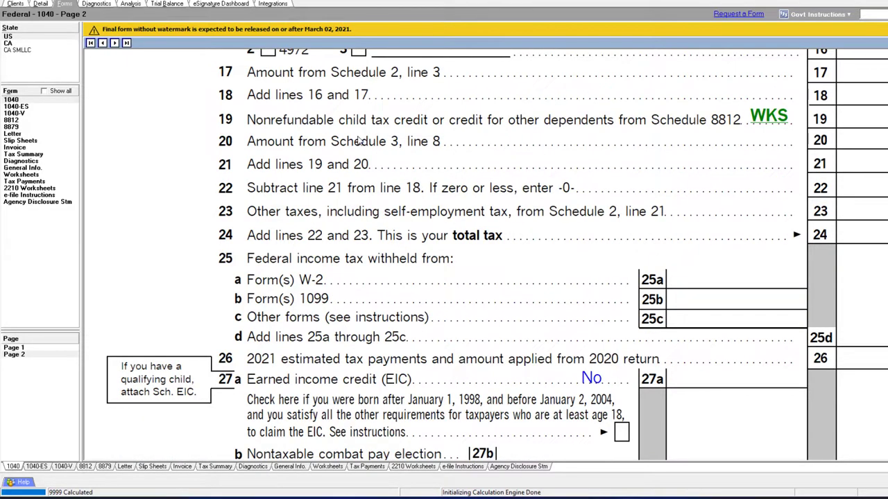
scroll(357, 148, up, 2)
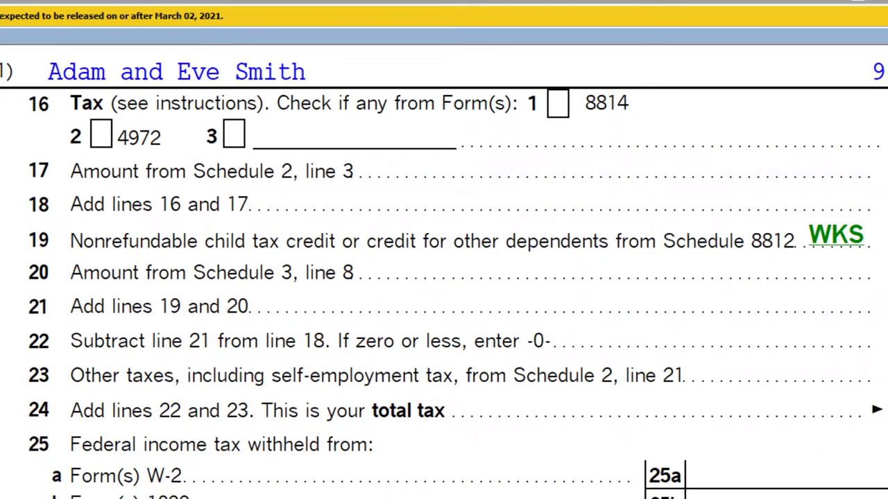
- Open Schedule 8812 from line 19 and examine the qualifying children and other dependents on lines 4a through 8
click(263, 240)
scroll(455, 274, down, 5)
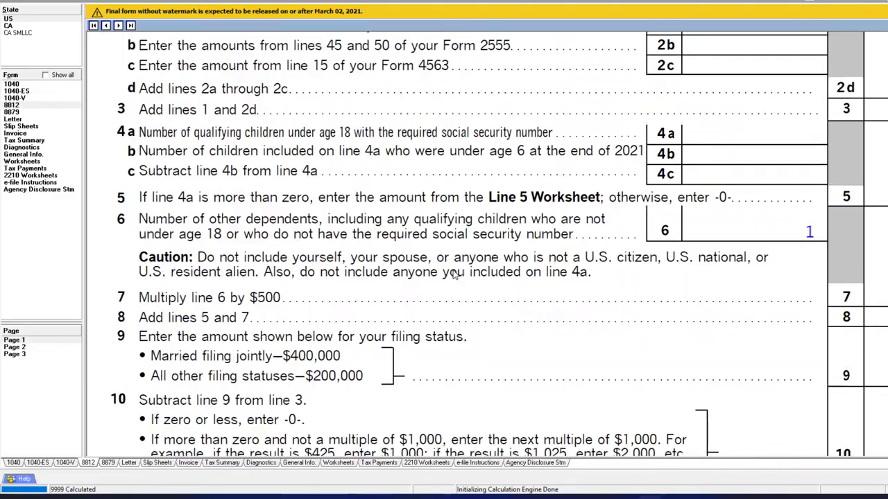
scroll(455, 274, down, 1)
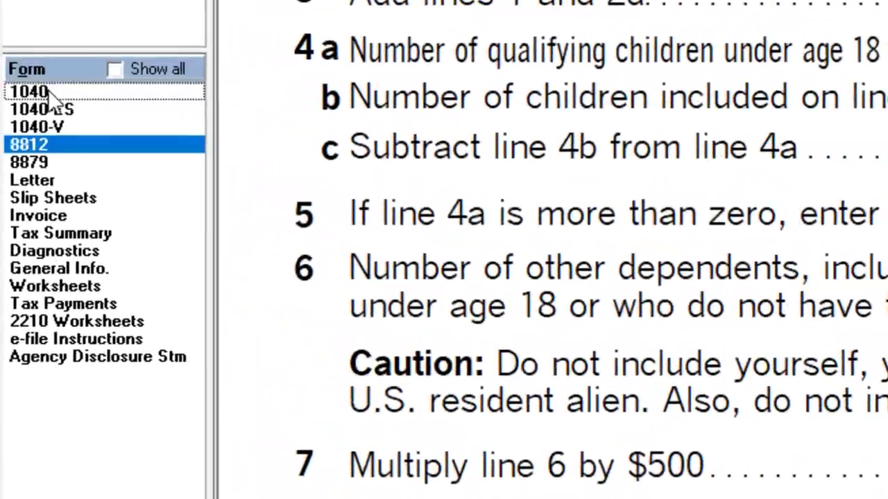
- Return to page 1 of Form 1040 and view the Dependents section
click(11, 84)
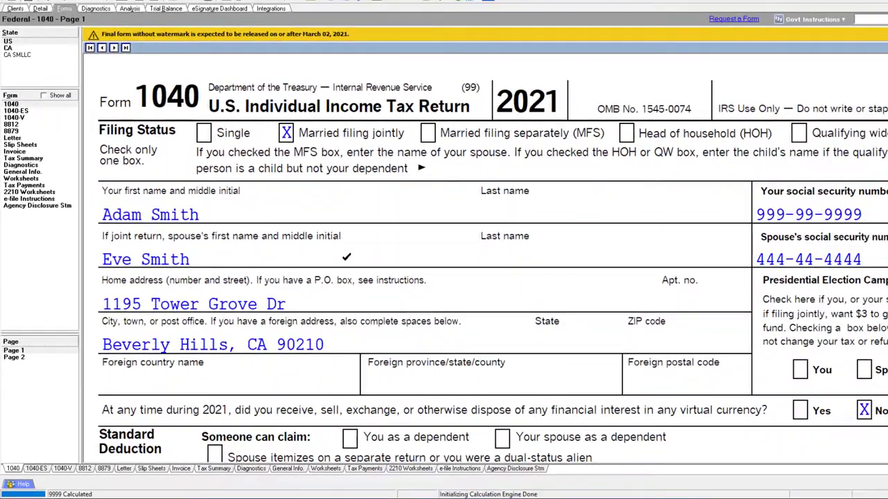
scroll(346, 257, down, 3)
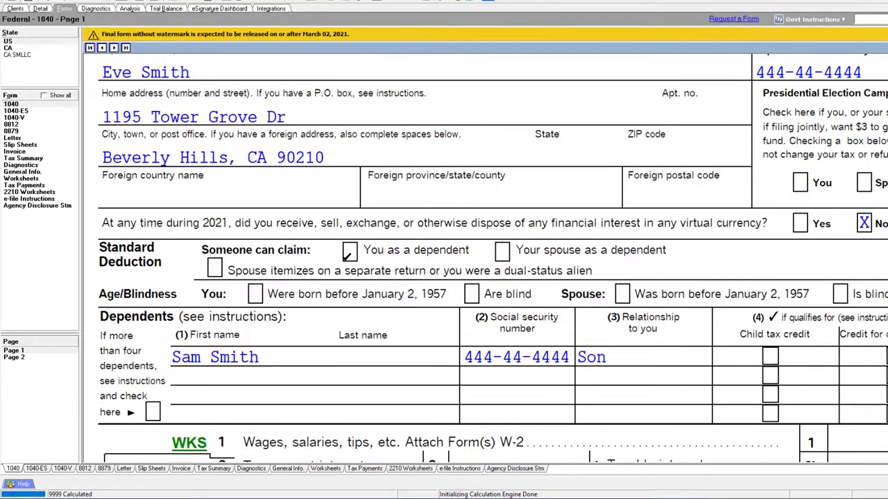
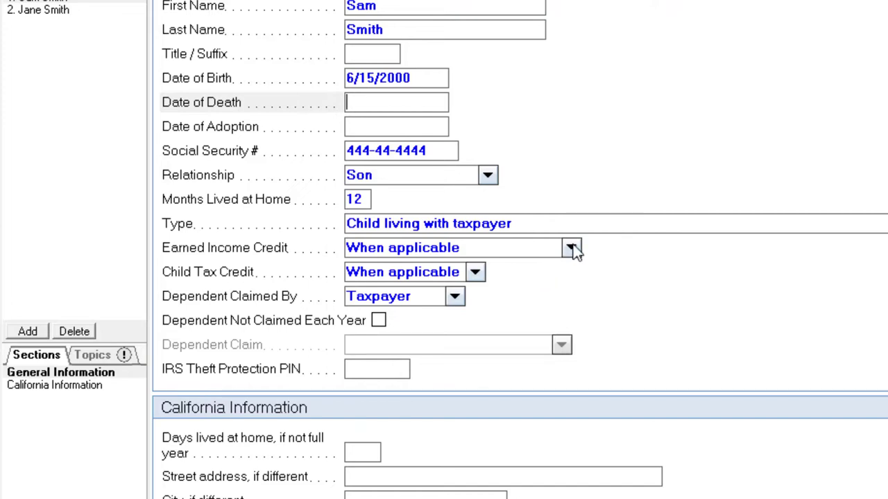
- Set the first dependent's Earned Income Credit option to "Student age 19 to 23"
key(shift+Tab)
key(shift+Tab)
key(shift+Tab)
key(shift+Tab)
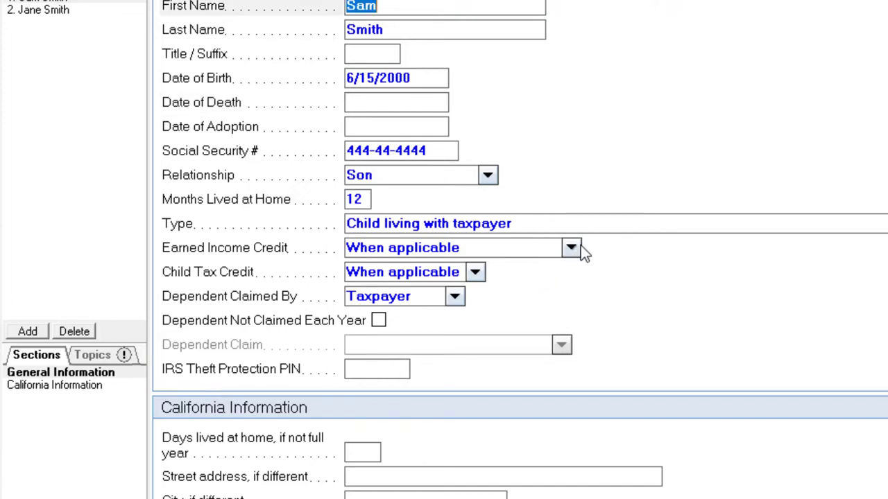
click(575, 251)
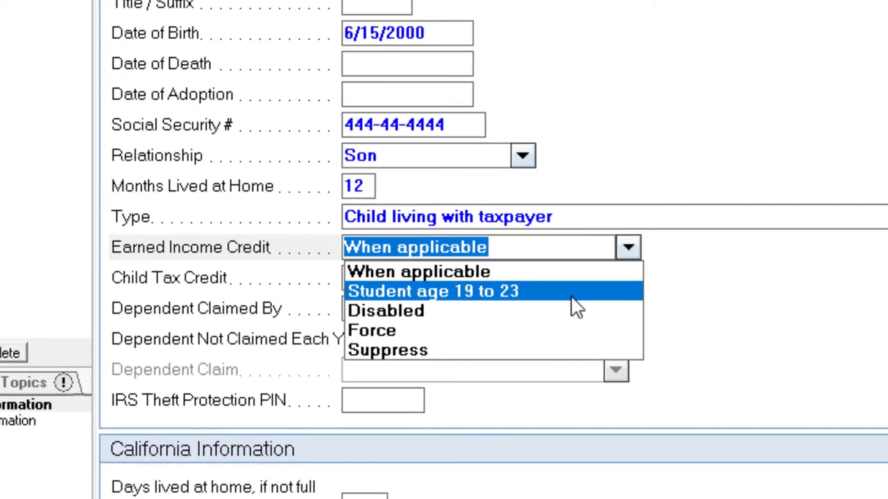
click(574, 294)
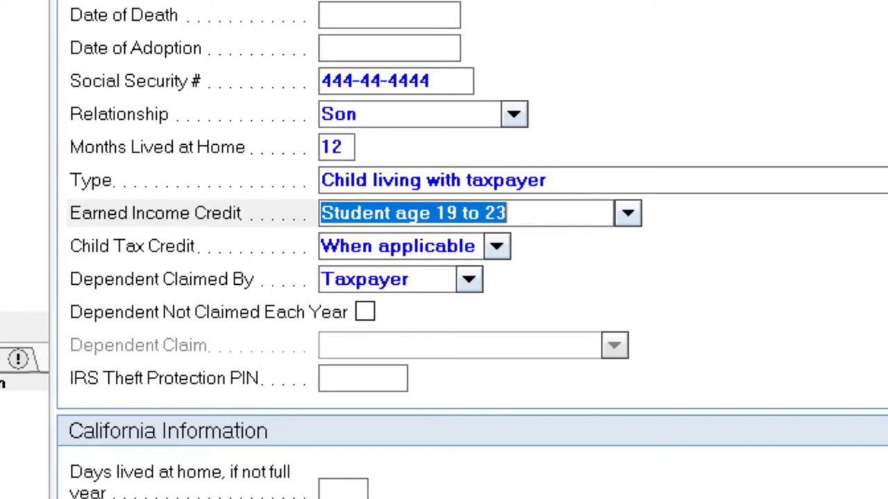
key(Return)
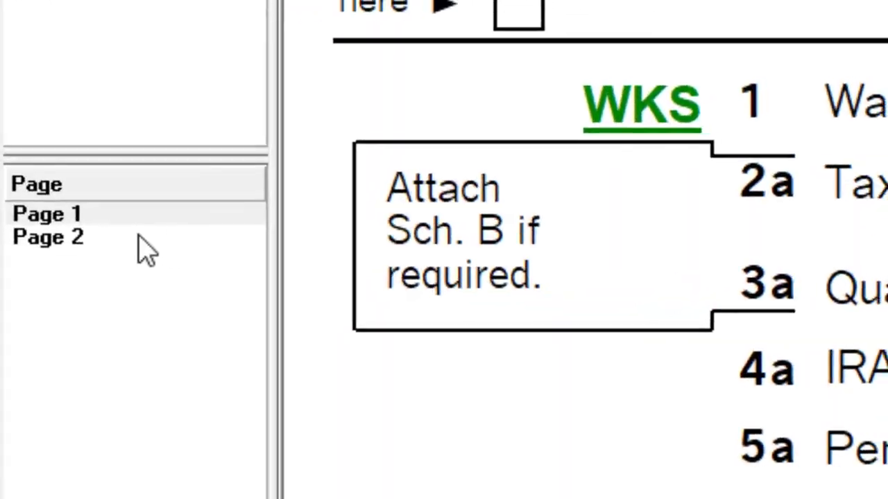
- Examine lines 16 through 27 on page 2 of Form 1040, including line 19, and return to the Dependents section on page 1
click(36, 350)
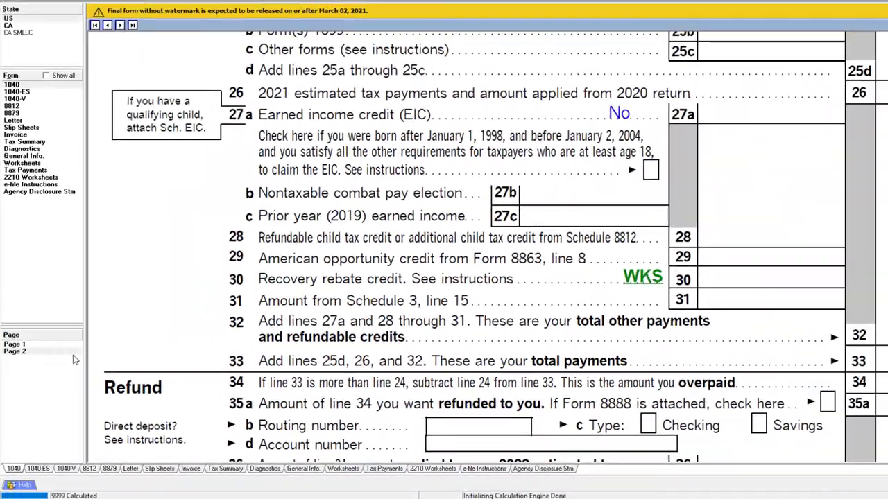
scroll(444, 340, up, 3)
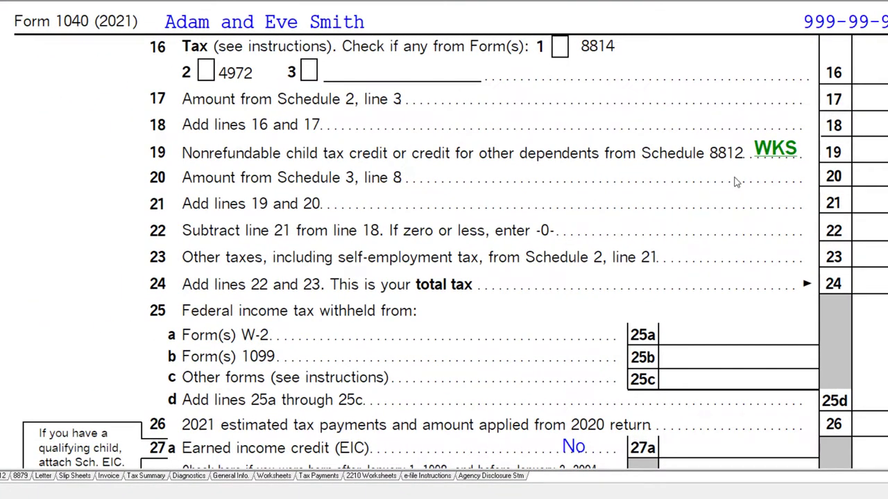
shift+click(38, 303)
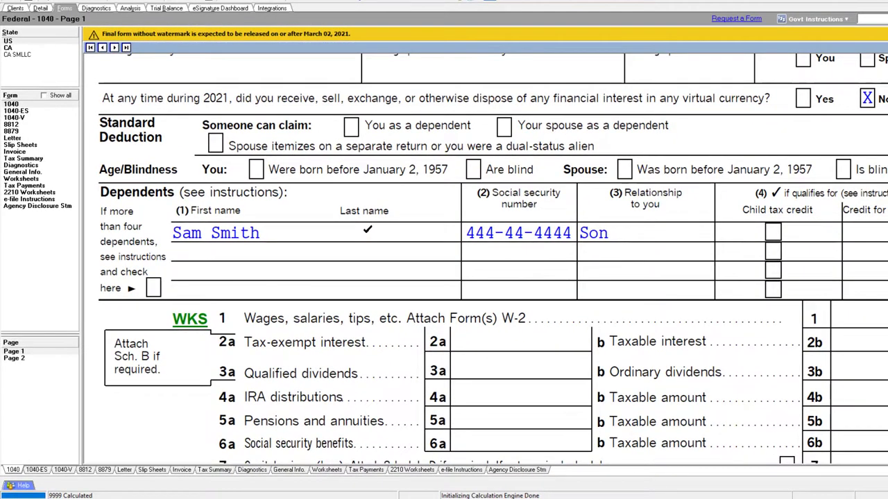
- Open the first dependent's information from the Form 1040 Dependents section, and return to the form
double_click(463, 240)
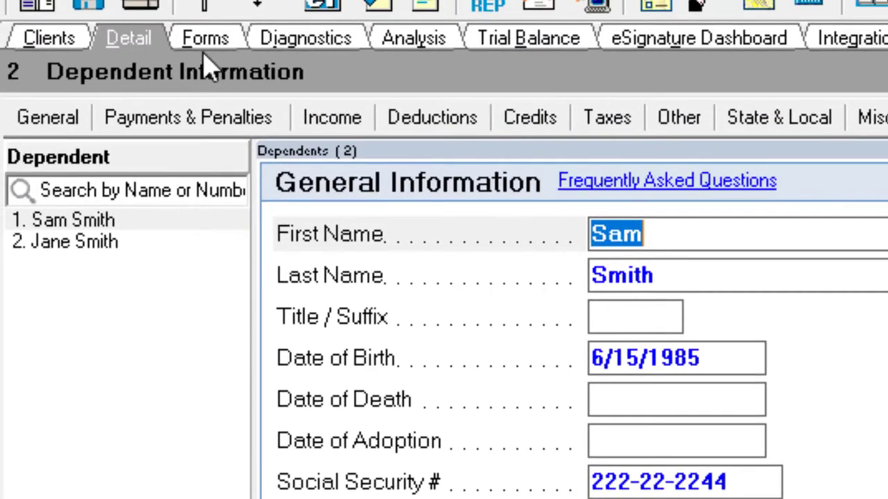
click(203, 36)
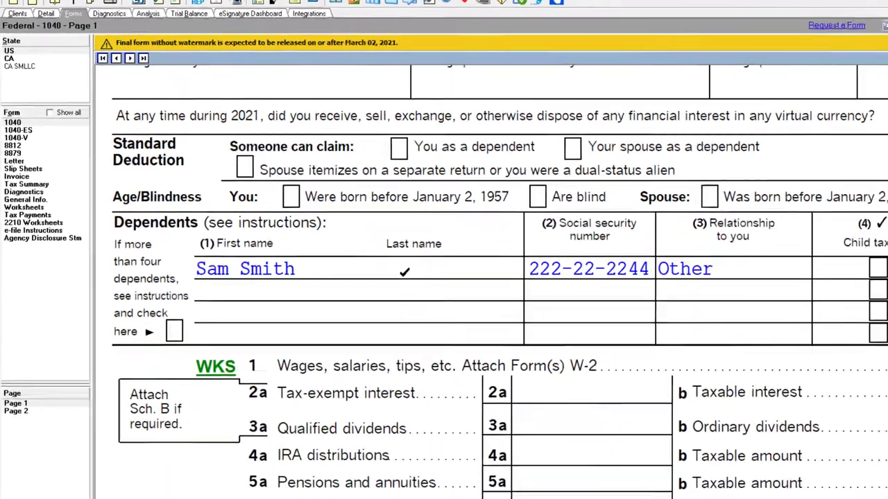
- Check which credit the dependent qualifies for on page 1 of Form 1040, and review lines 16 through 24 on page 2
scroll(363, 342, up, 3)
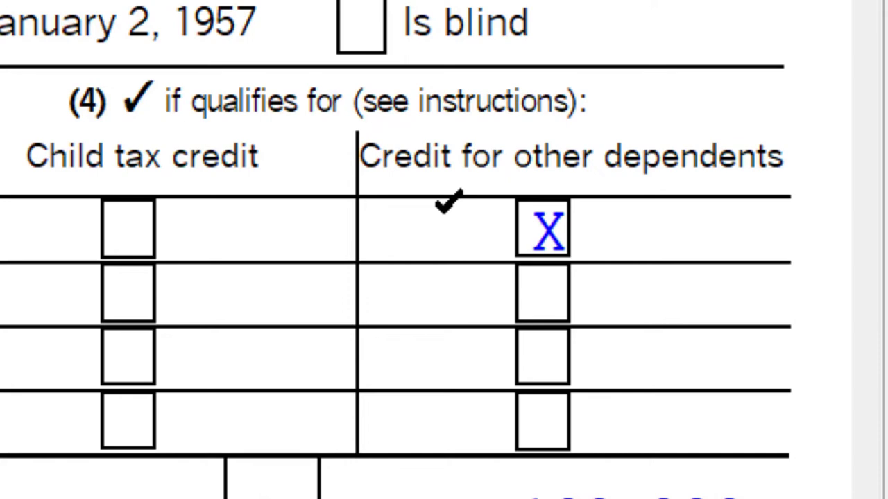
click(50, 251)
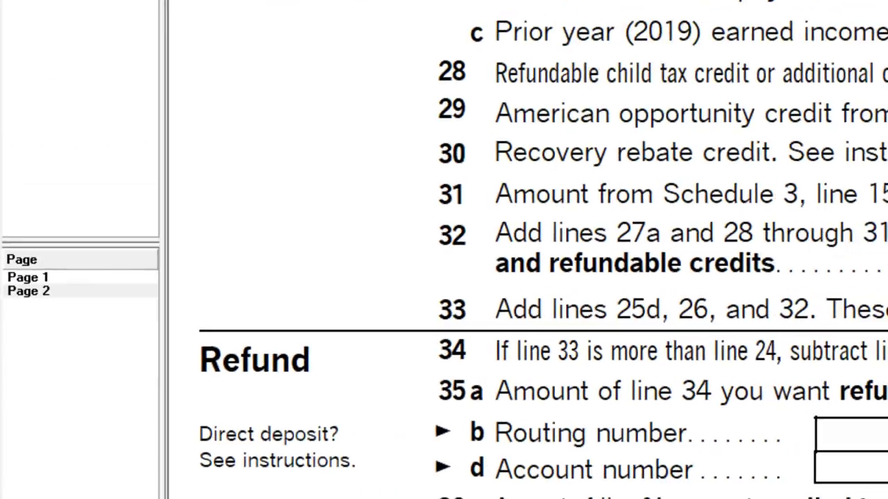
scroll(621, 328, up, 3)
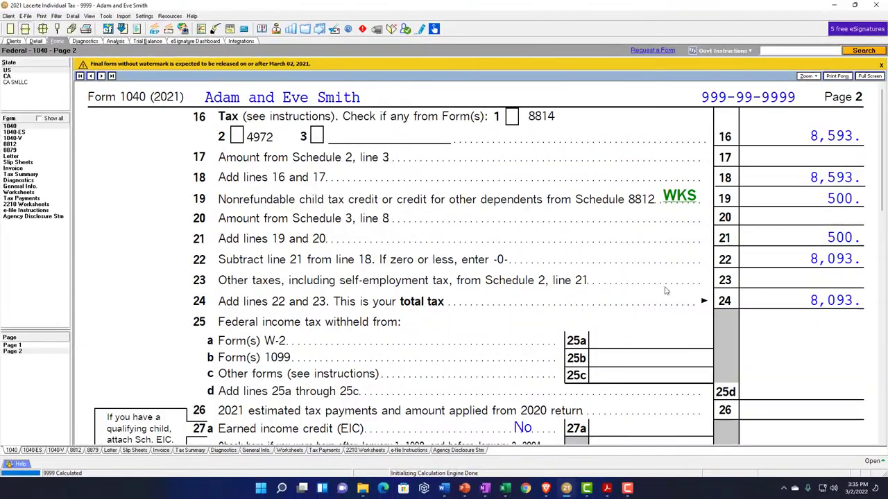